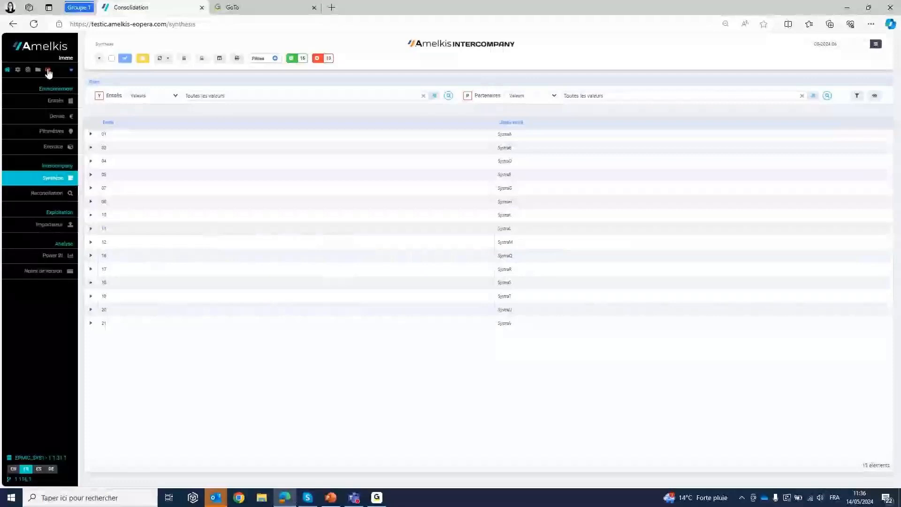
- Log out and sign back in to the Amelkis portal, filling in the client identifier
click(47, 70)
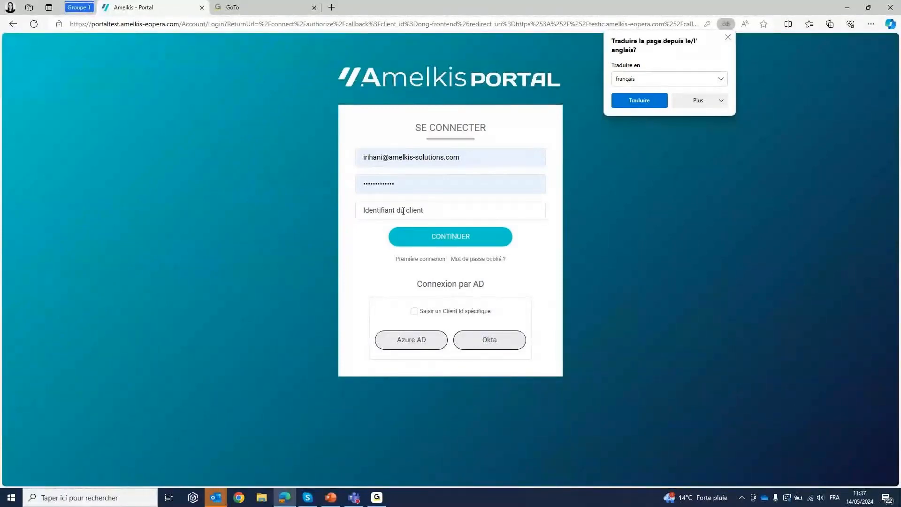
click(403, 211)
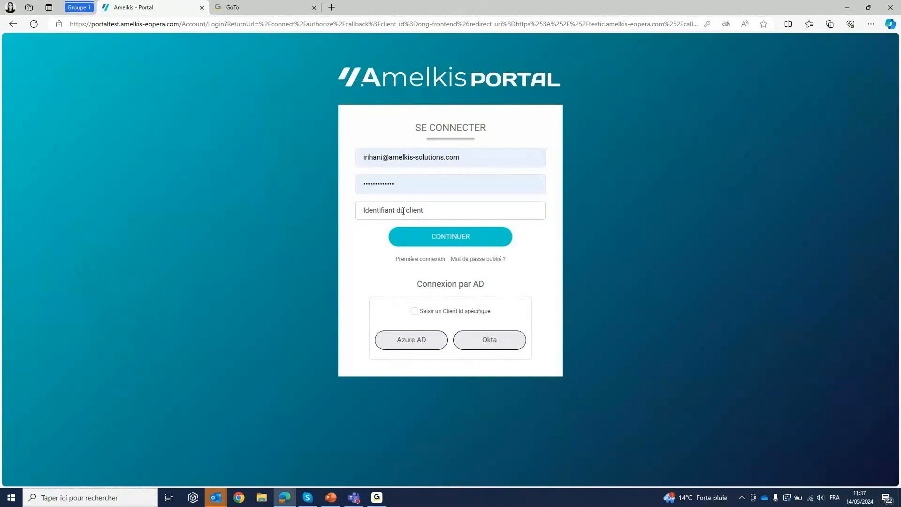
text(EPMIC_SYS1)
click(466, 235)
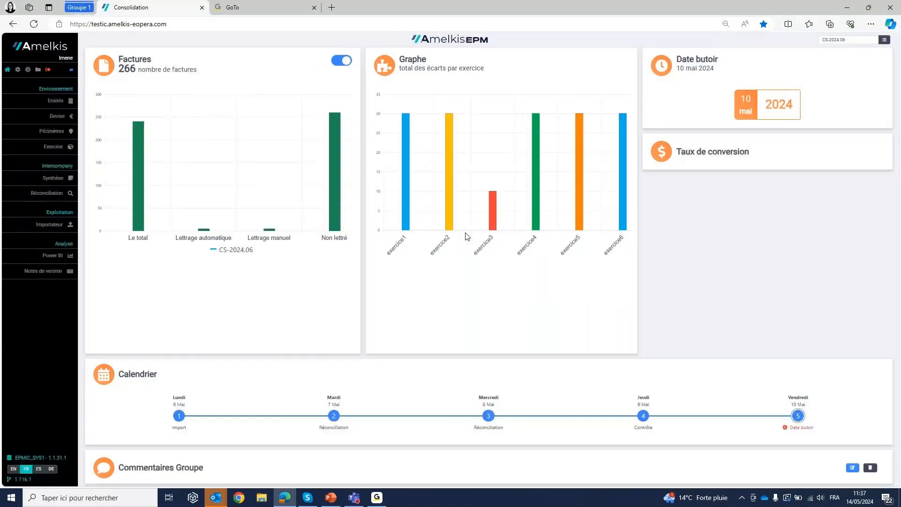
- Review the Synthèse page, the home dashboard, the Environnement pages (Entités, Devise, Périmètres, Exercice) and the Tables settings
click(61, 183)
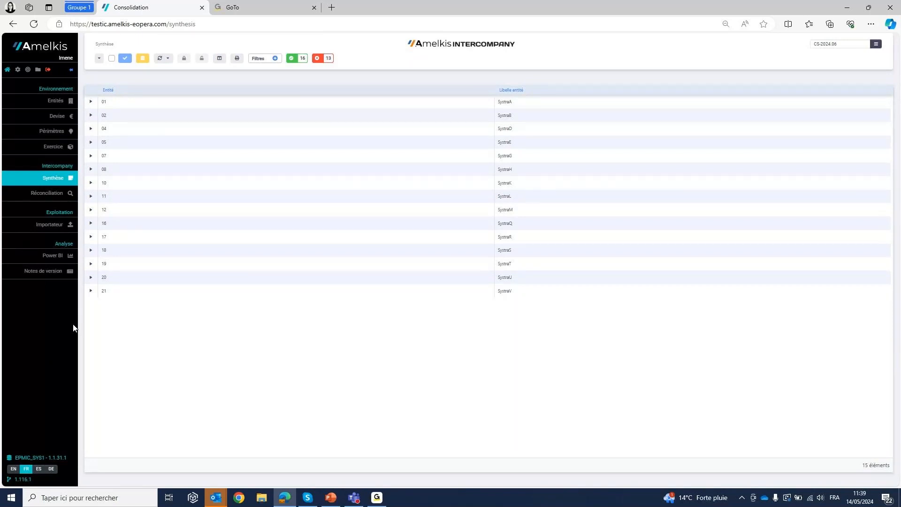
click(7, 70)
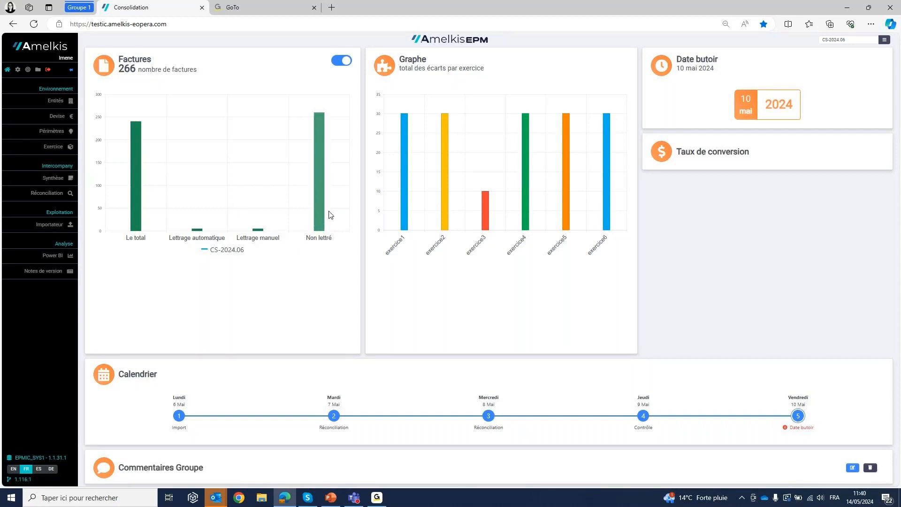
click(57, 108)
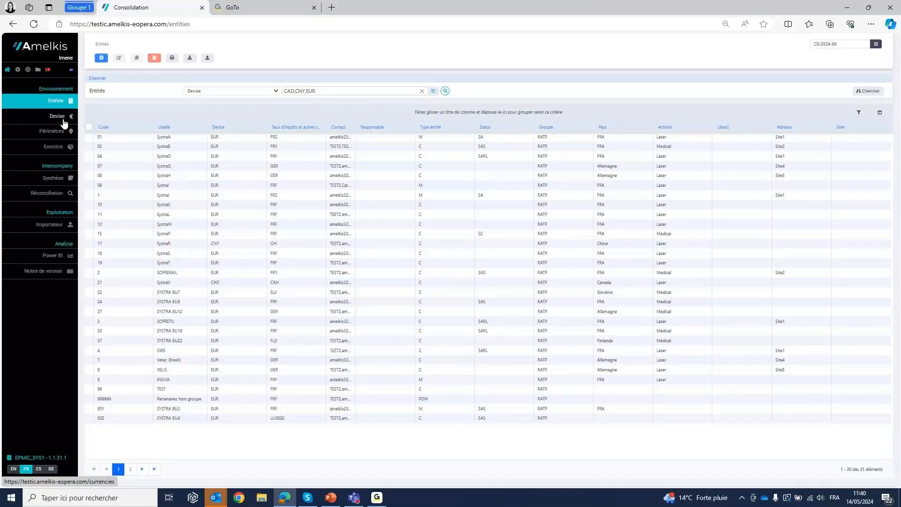
click(65, 123)
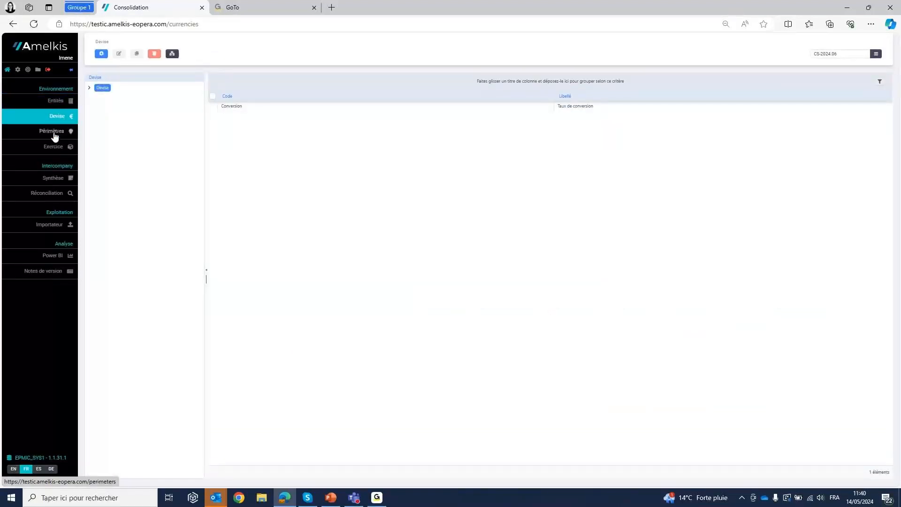
click(54, 132)
click(54, 149)
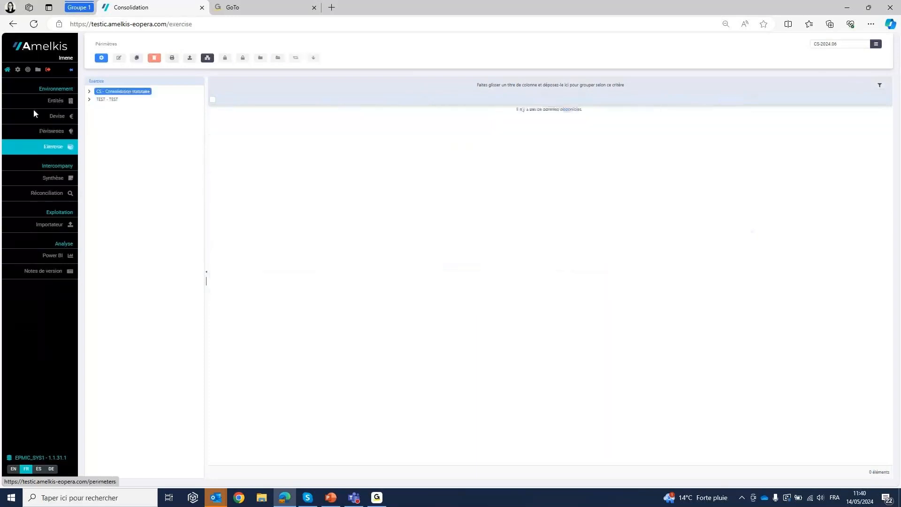
click(18, 69)
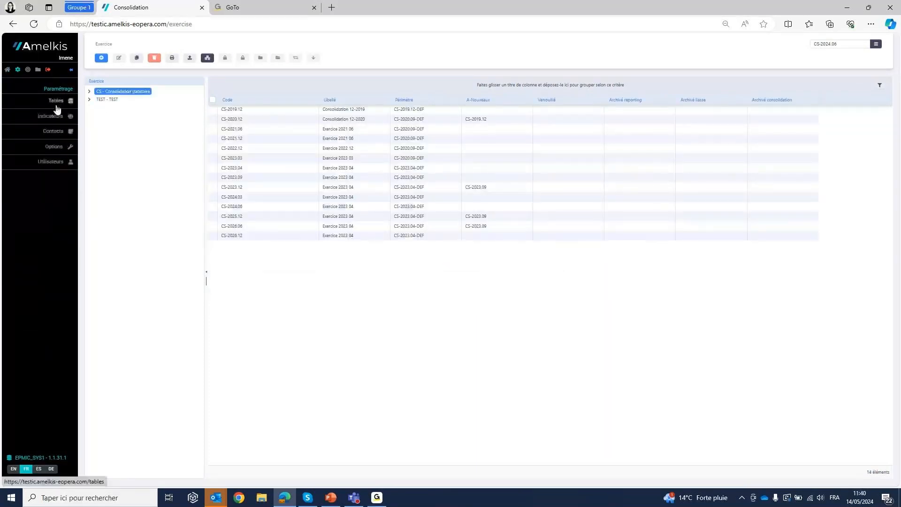
click(56, 102)
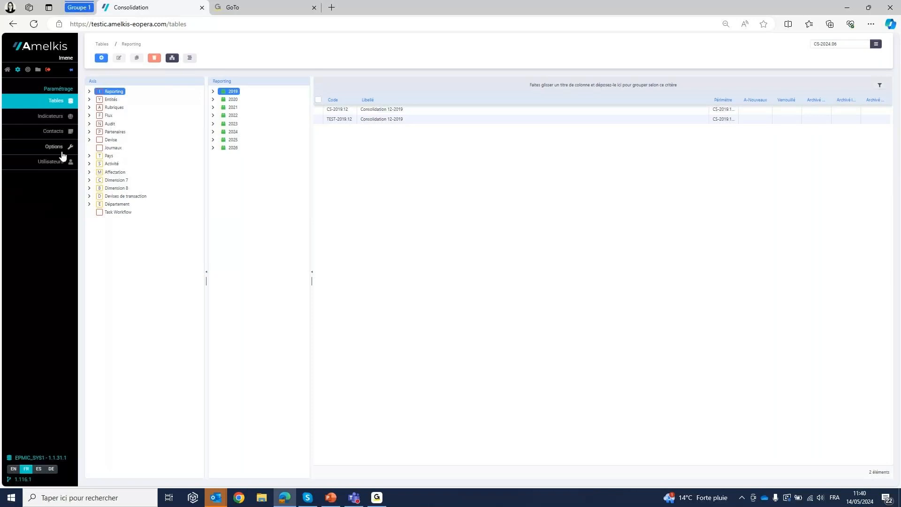
click(8, 69)
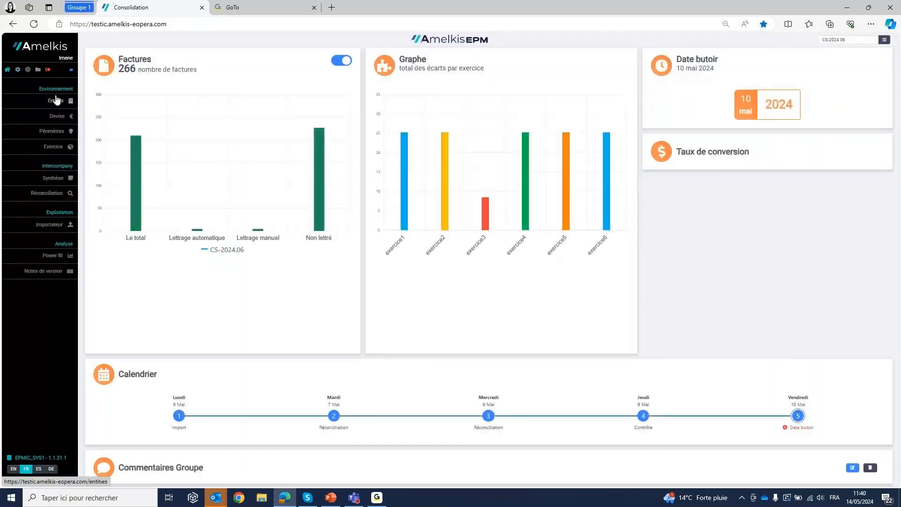
click(55, 102)
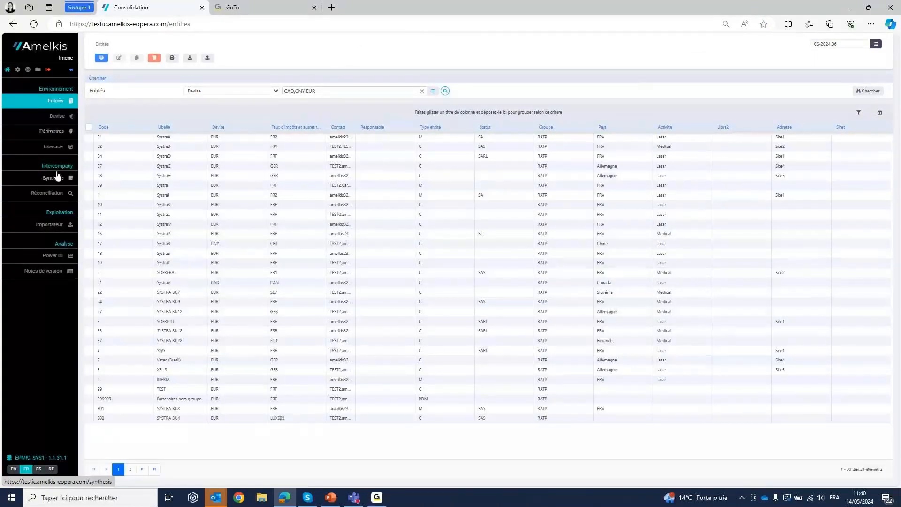
- Open exercise CS-2024.03 from the Exercice list and review its criteria and planning settings
click(54, 147)
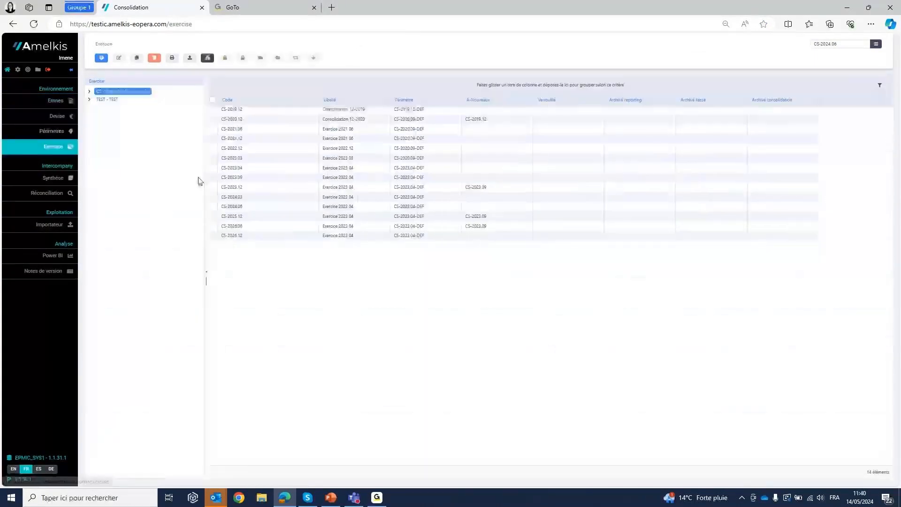
double_click(254, 198)
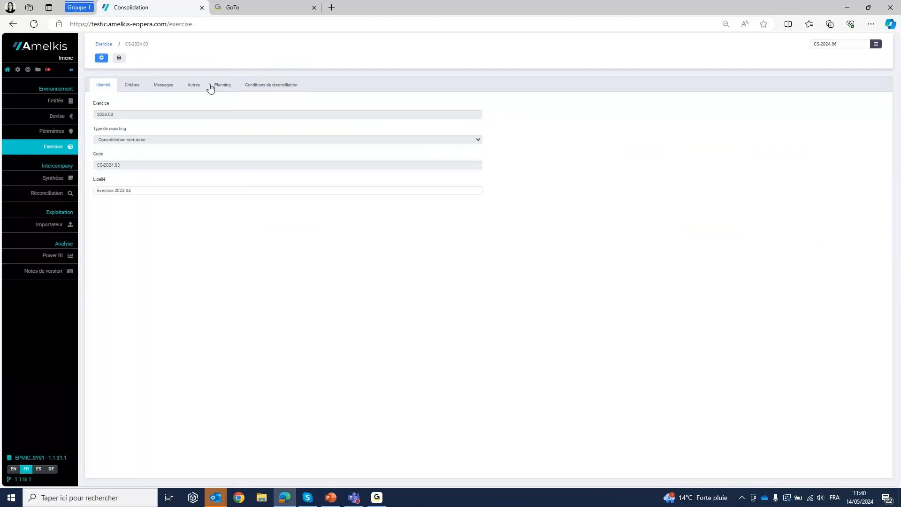
click(132, 85)
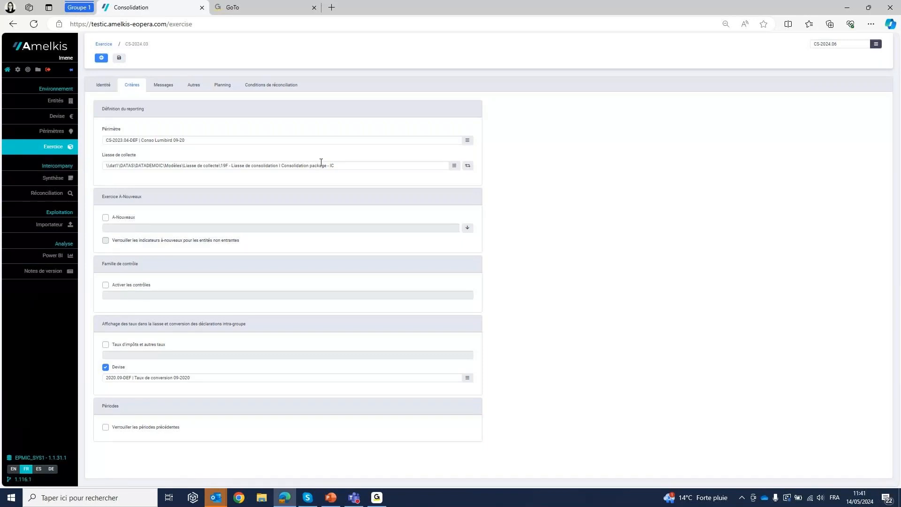
click(223, 90)
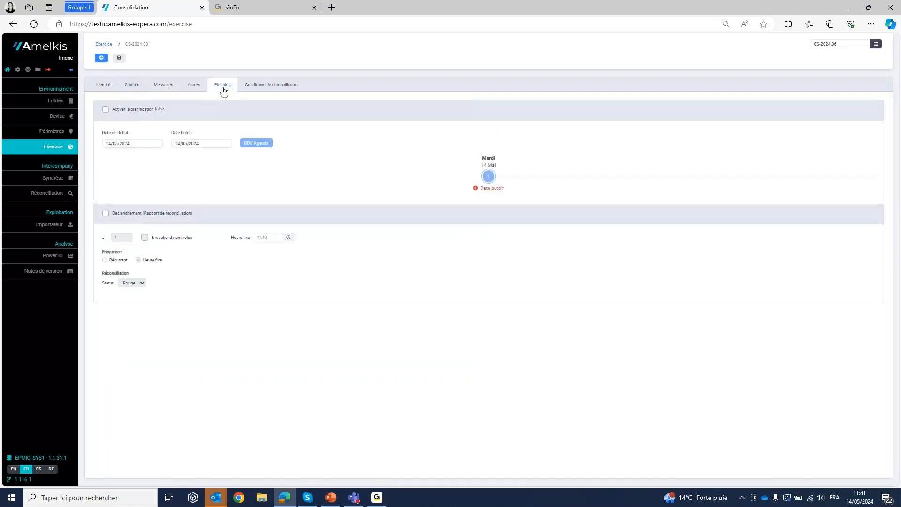
- Return to the exercise list and open the planning settings of exercise CS-2024.06 under 2024
click(101, 43)
click(128, 157)
double_click(274, 110)
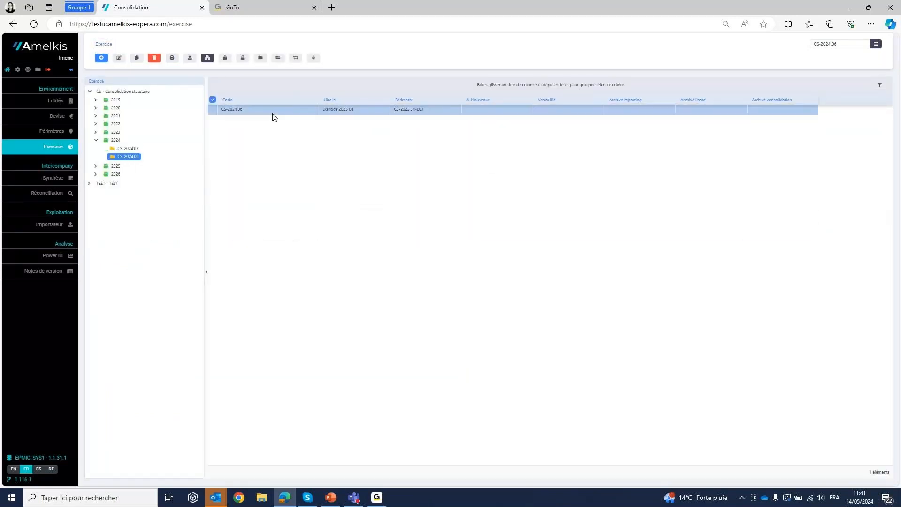
click(215, 88)
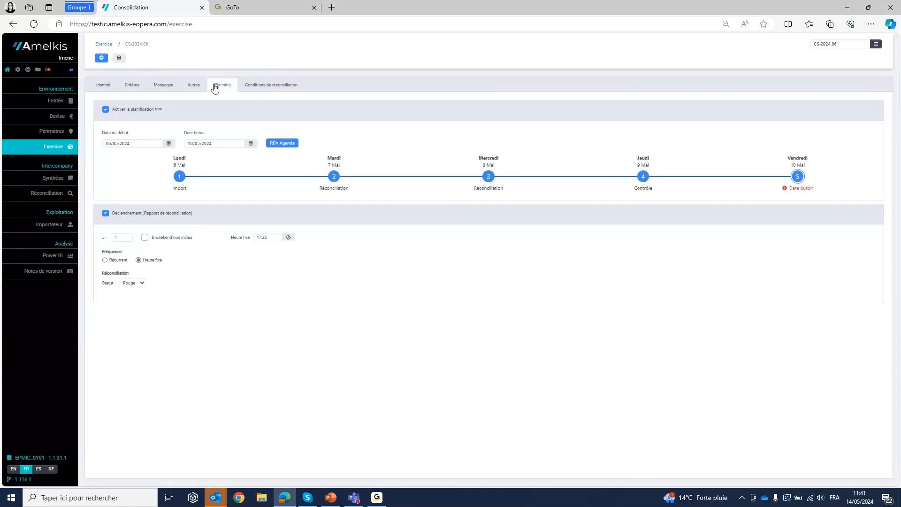
- Switch the planning off and on again, and set its start date to 06/05/2024 and its deadline to 10/05/2024
click(106, 111)
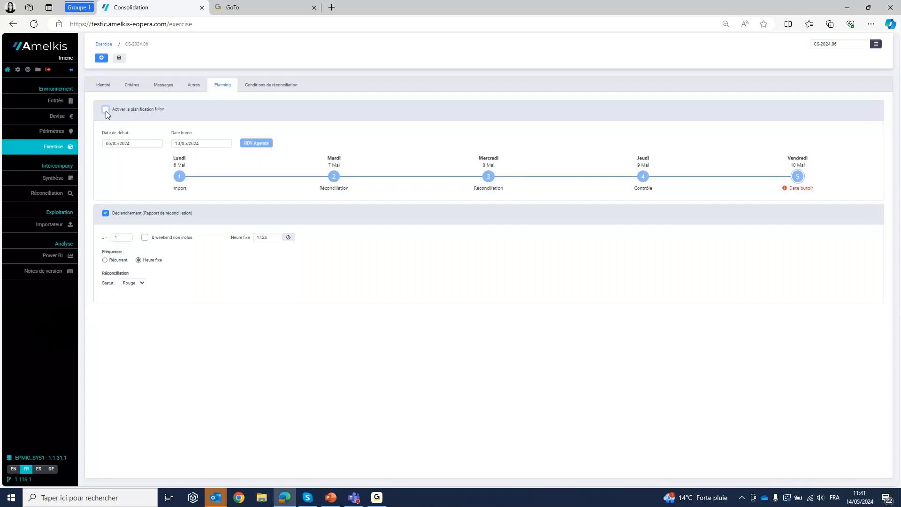
click(105, 111)
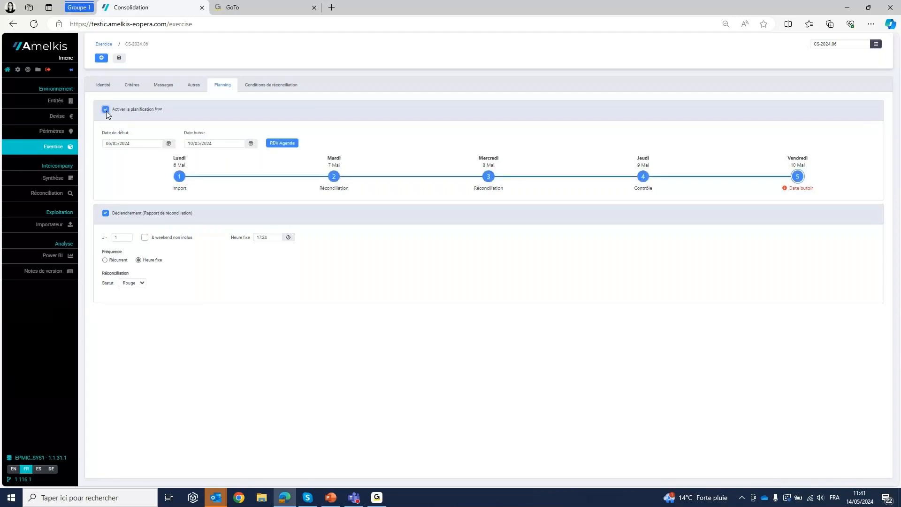
click(168, 143)
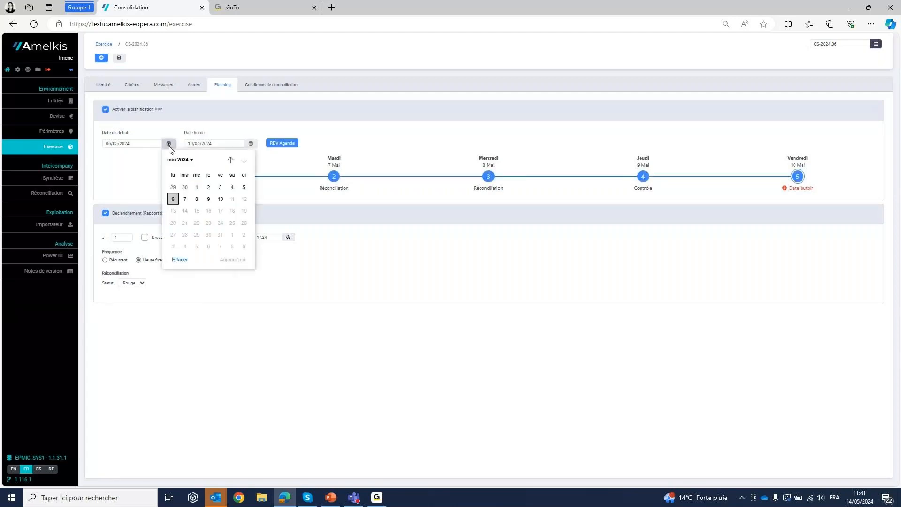
click(173, 199)
click(250, 143)
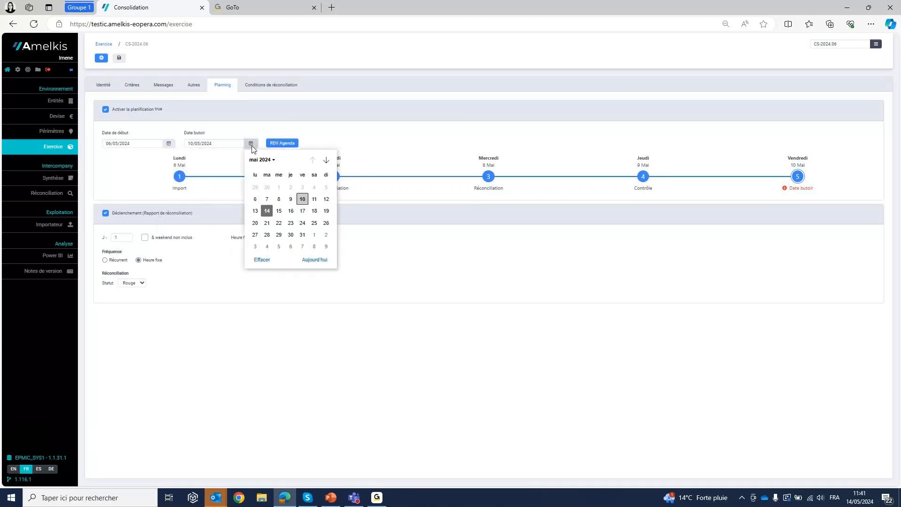
click(302, 199)
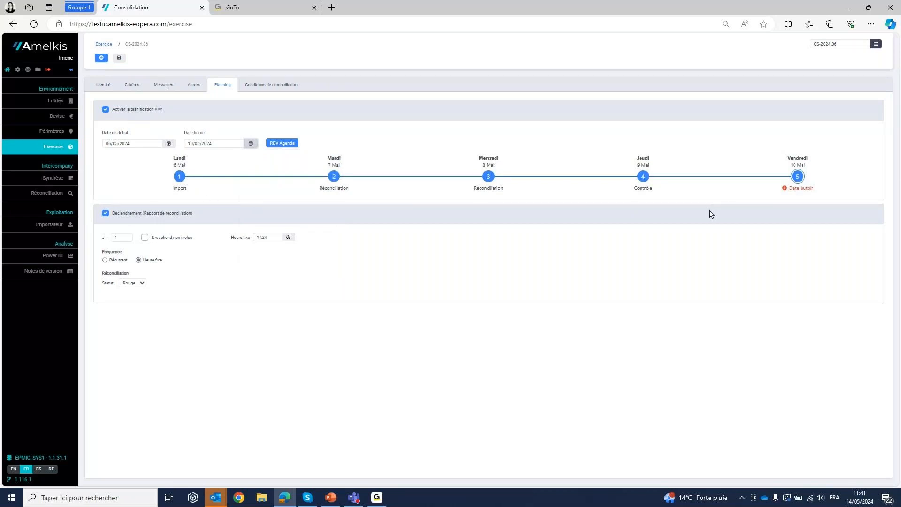
- Try a planning deadline of 11/05/2024 and set it back to 10/05/2024
click(252, 144)
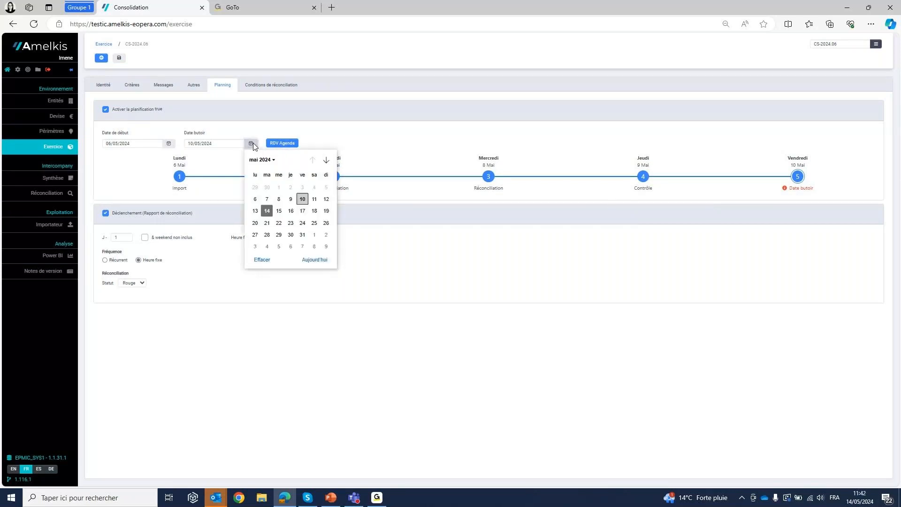
click(314, 199)
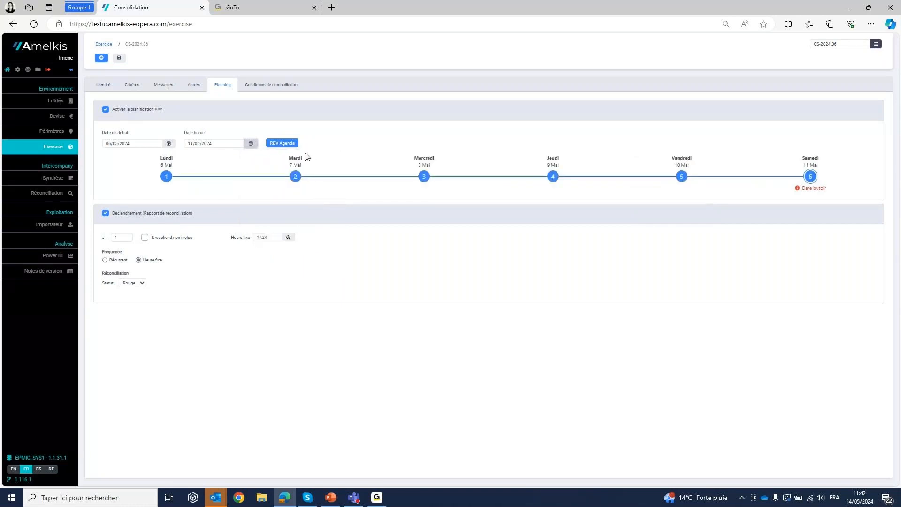
click(253, 145)
click(302, 199)
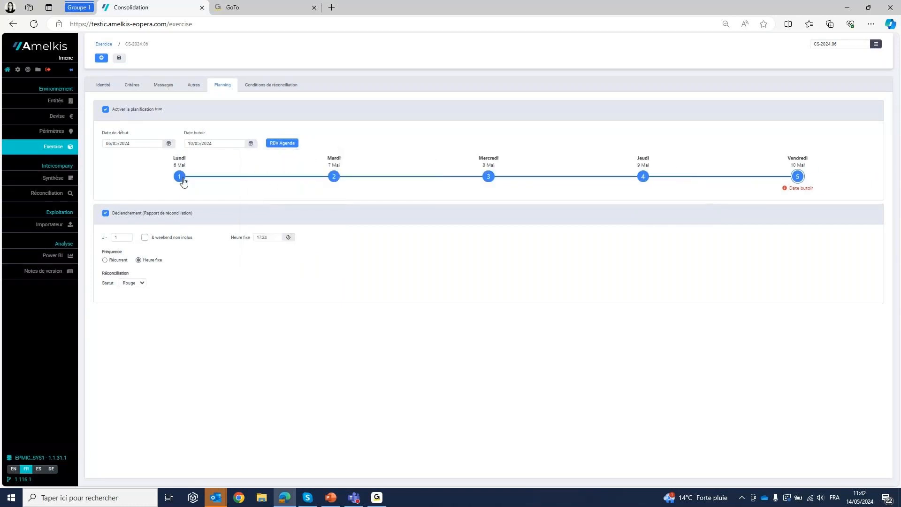
- Assign the workflow tasks Import to 6 May, Réconciliation to 7 and 8 May and Contrôle to 9 May, and save the exercise
click(178, 176)
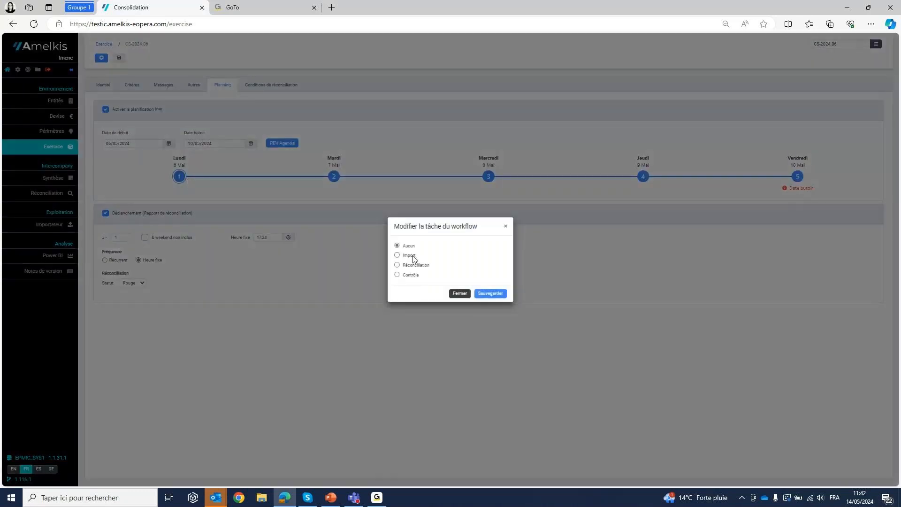
click(412, 256)
click(490, 294)
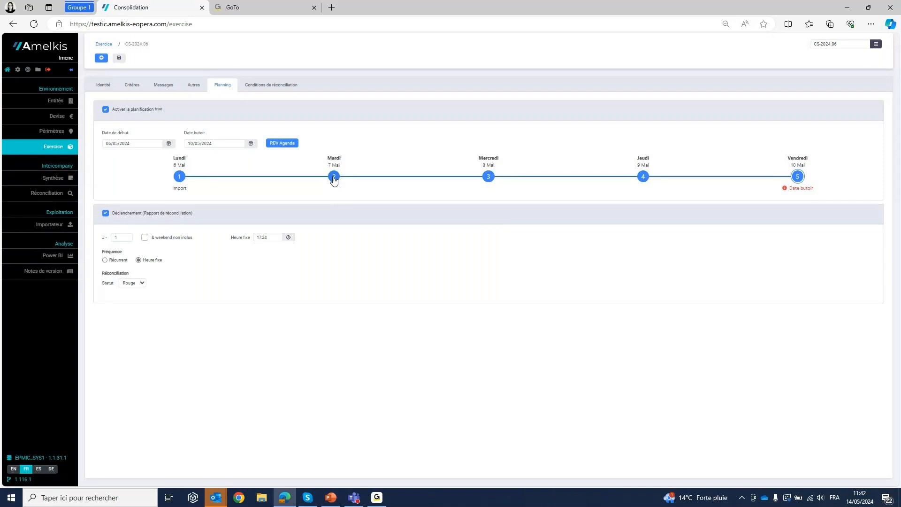
click(643, 177)
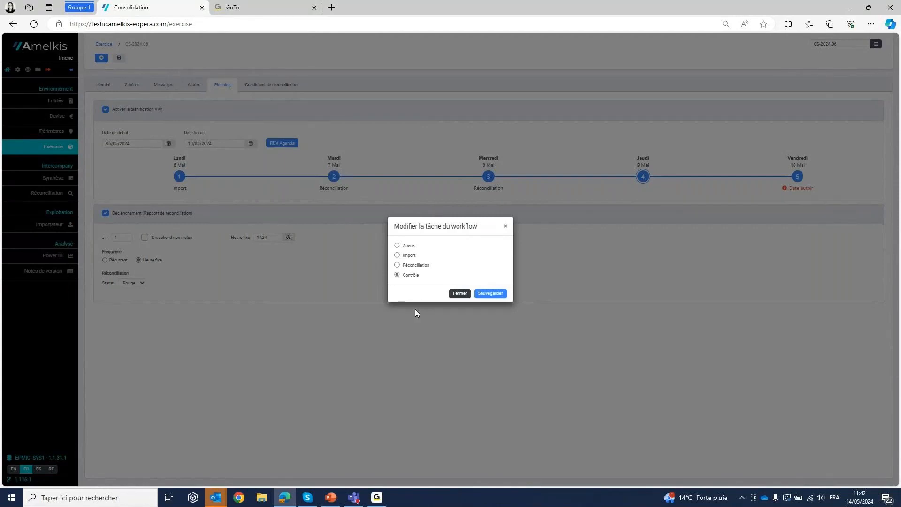
click(499, 300)
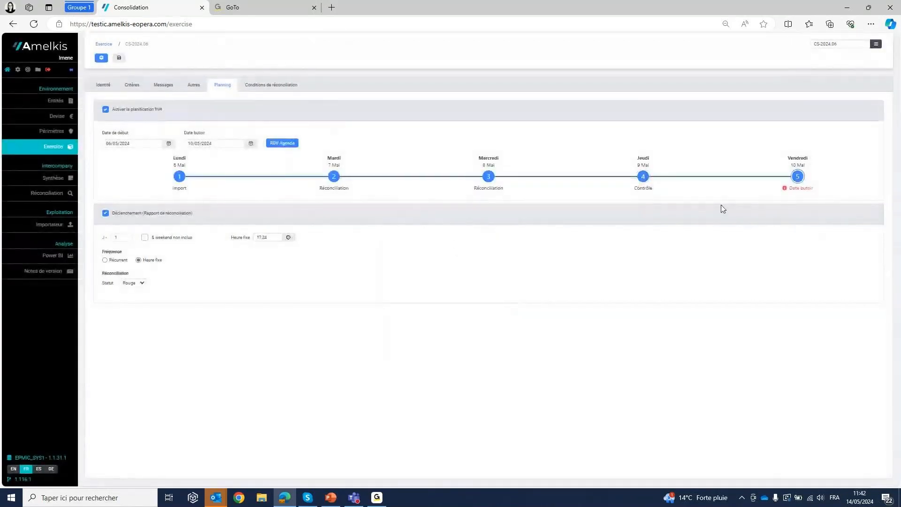
click(119, 58)
- Reopen the planning of exercise CS-2024.06, view its RDV Agenda calendar of workflow tasks, and close the calendar
double_click(252, 112)
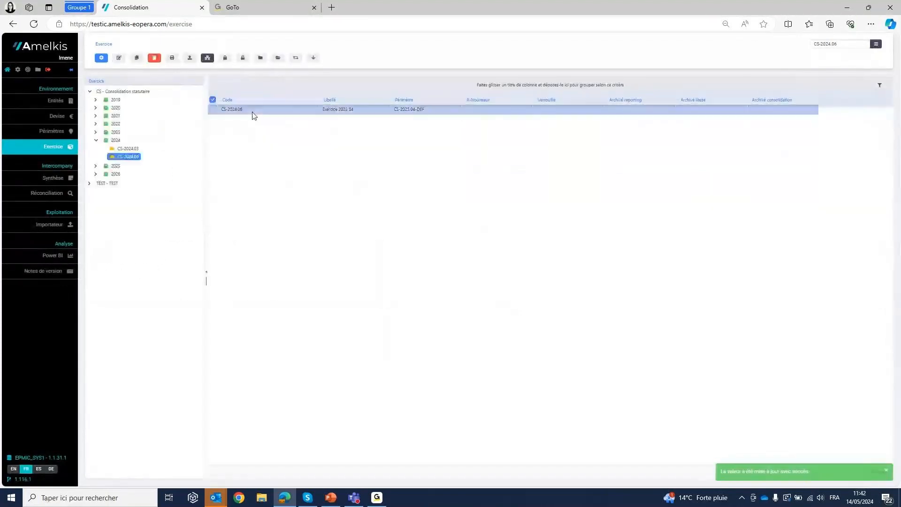
click(224, 88)
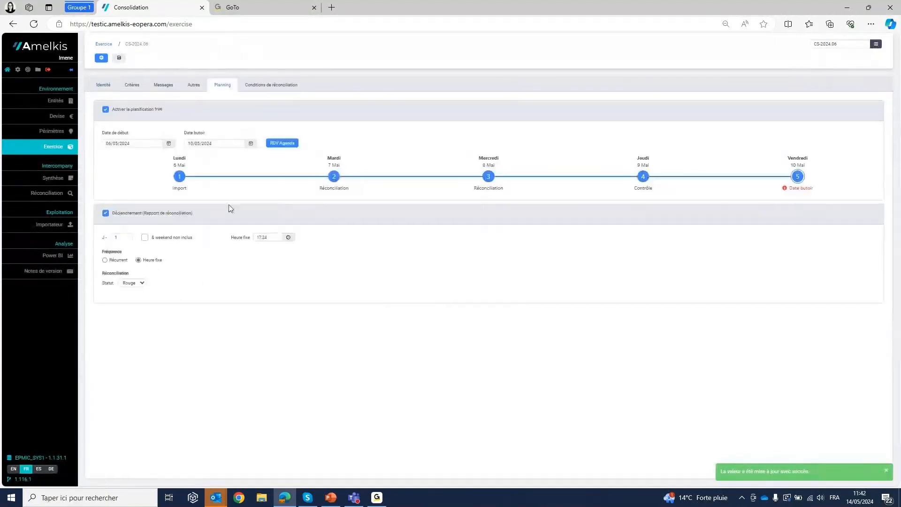
click(282, 143)
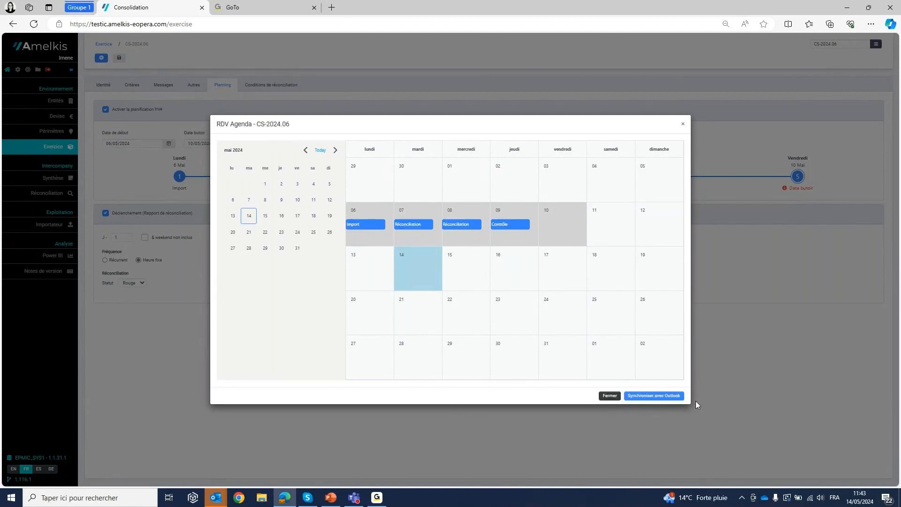
click(683, 125)
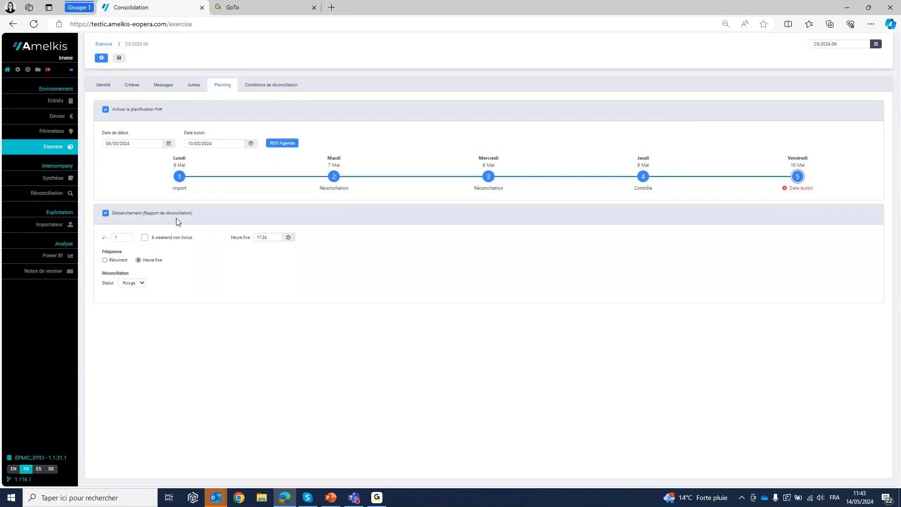
- Switch the reconciliation report trigger off and on again, and choose Rouge as its reconciliation status
click(105, 214)
click(106, 213)
click(141, 284)
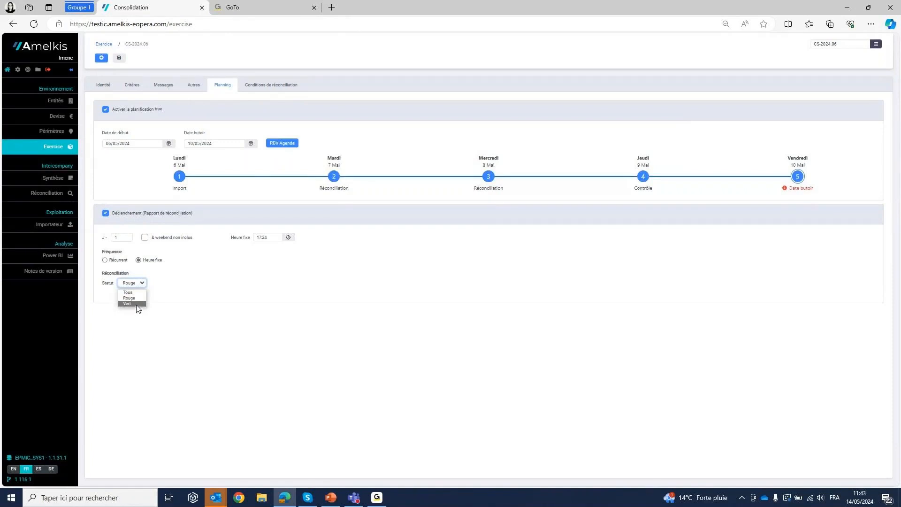
click(132, 300)
- View the exercise's reconciliation conditions, return to the home page and open the notification profiles in the settings options
click(274, 91)
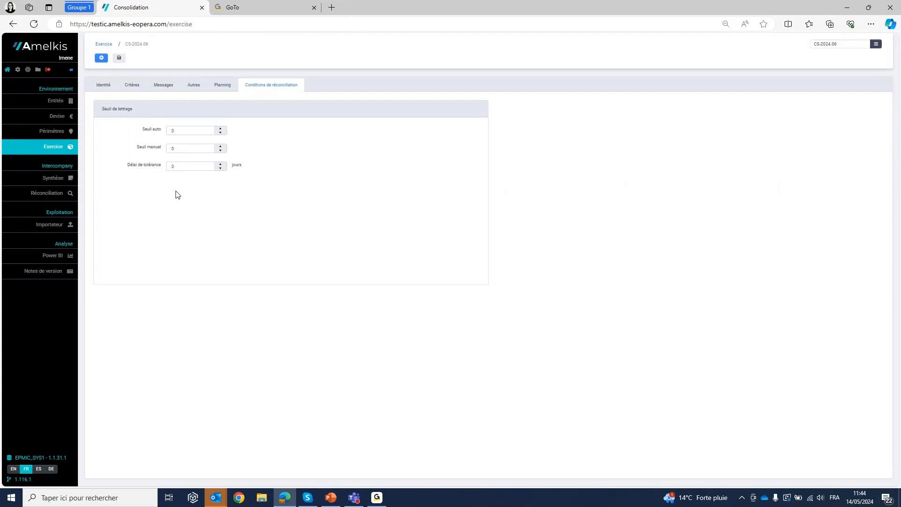
click(8, 72)
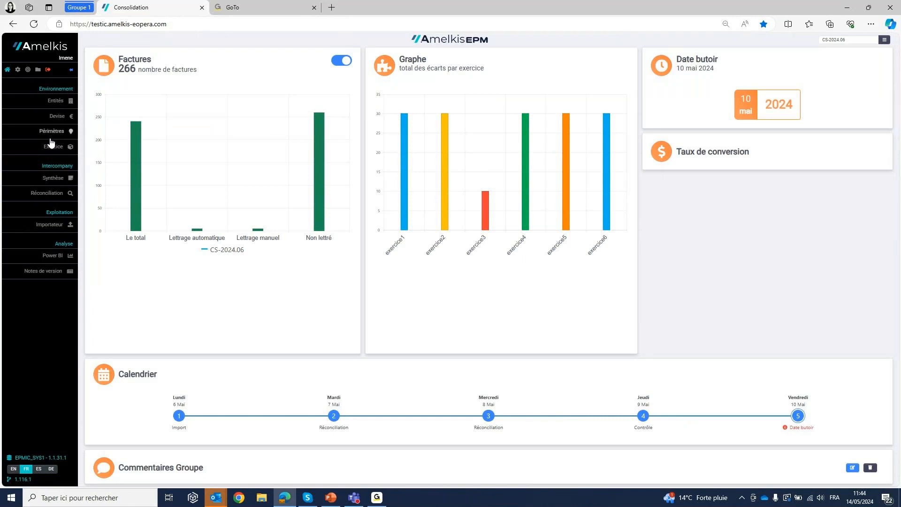
click(17, 69)
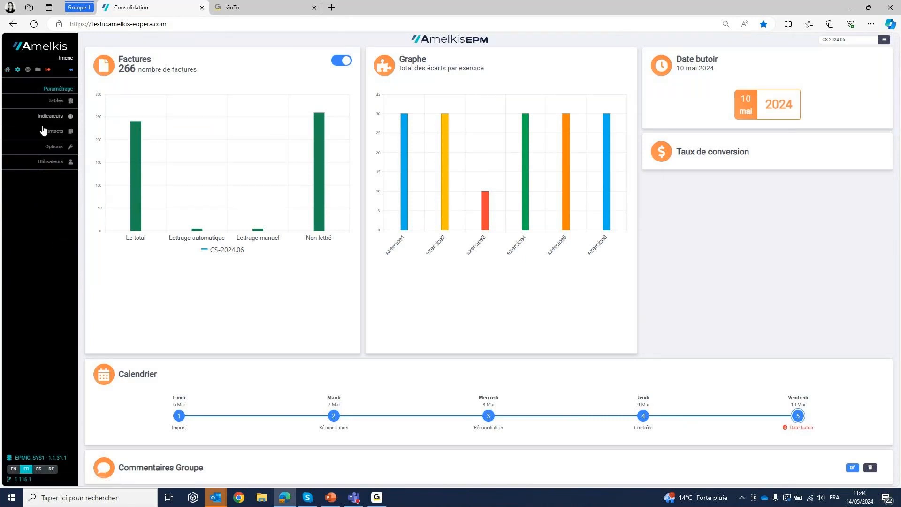
click(54, 148)
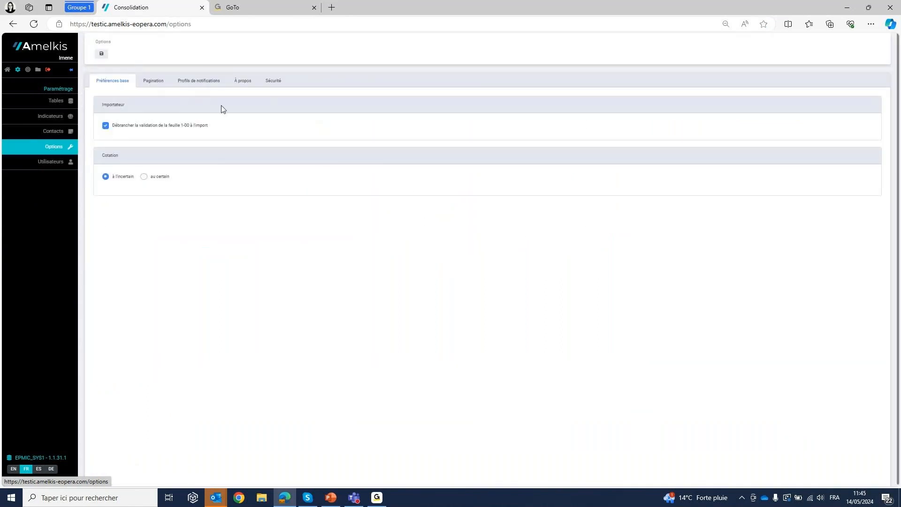
click(199, 84)
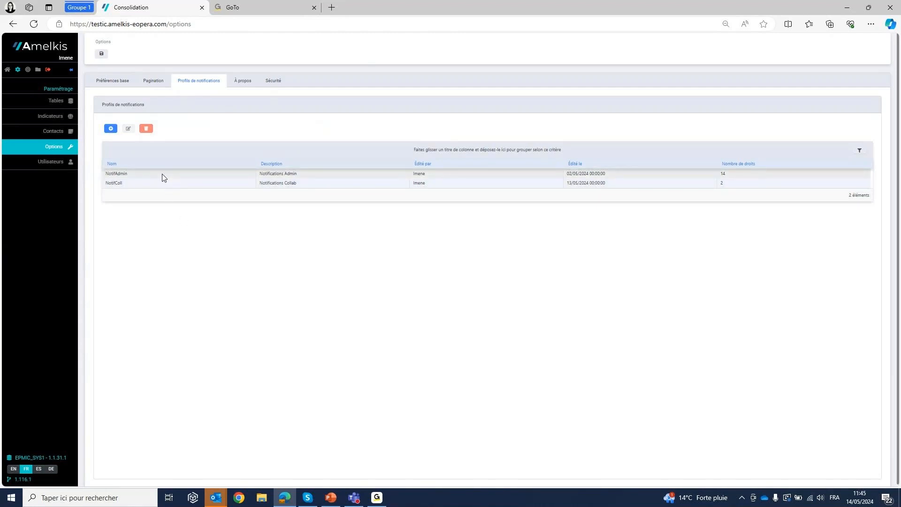
- Examine the intercompany notification rights of the profiles NotifColl and NotifAdmin, and return to the profile list
click(171, 185)
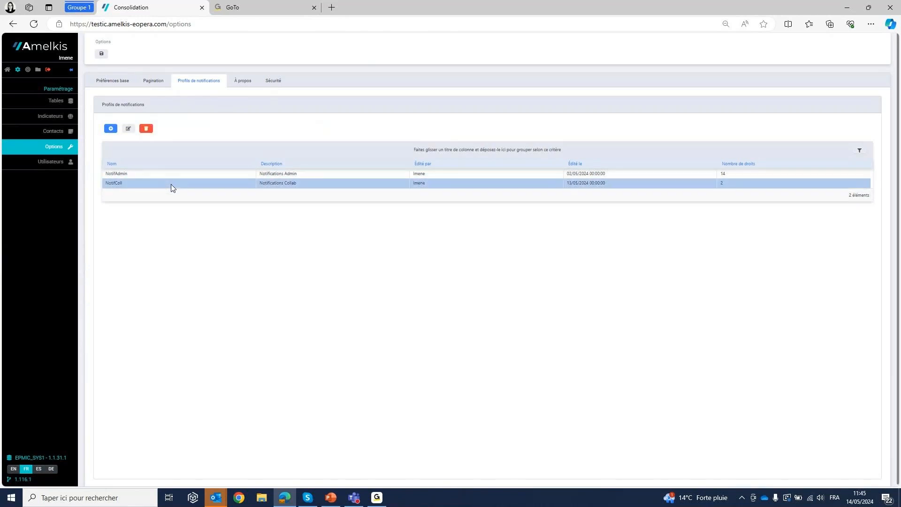
click(128, 129)
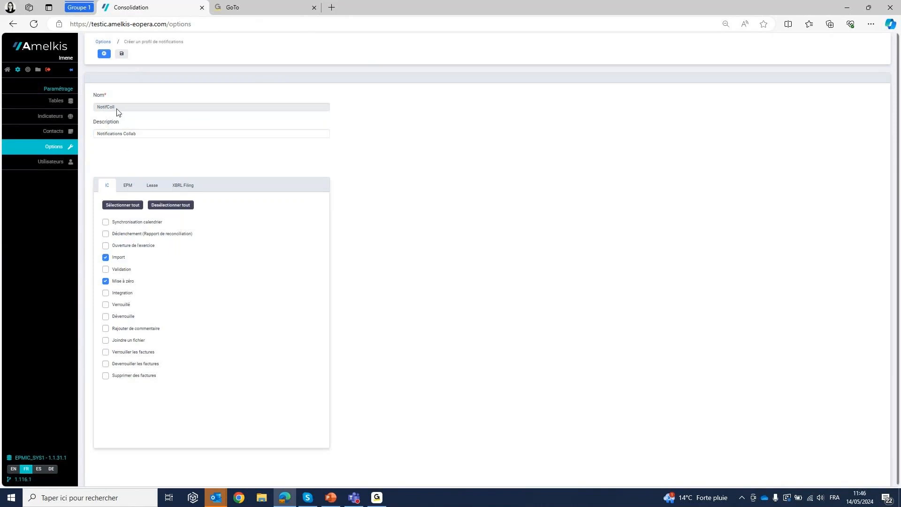
click(104, 55)
click(137, 174)
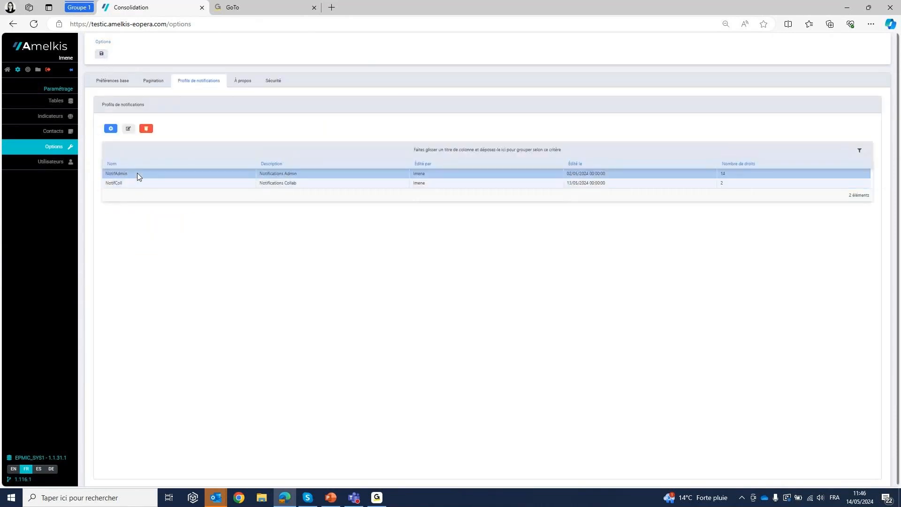
double_click(137, 174)
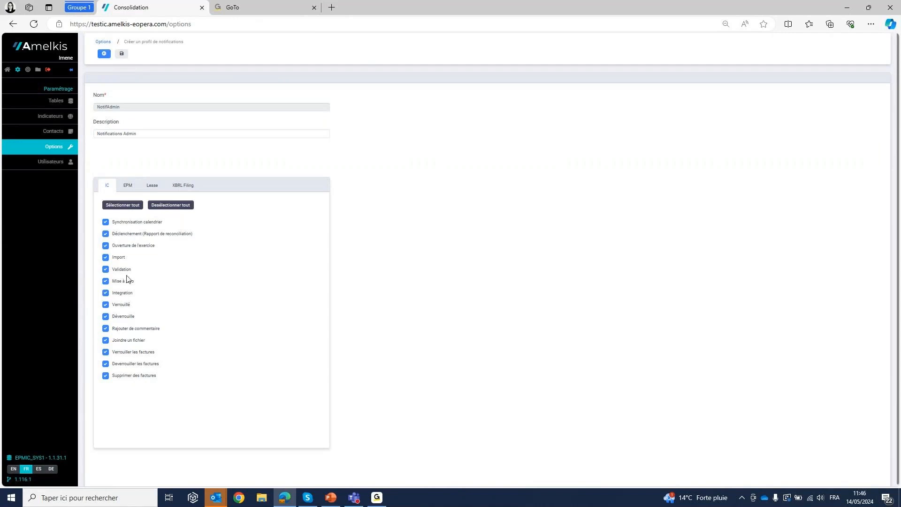
click(104, 54)
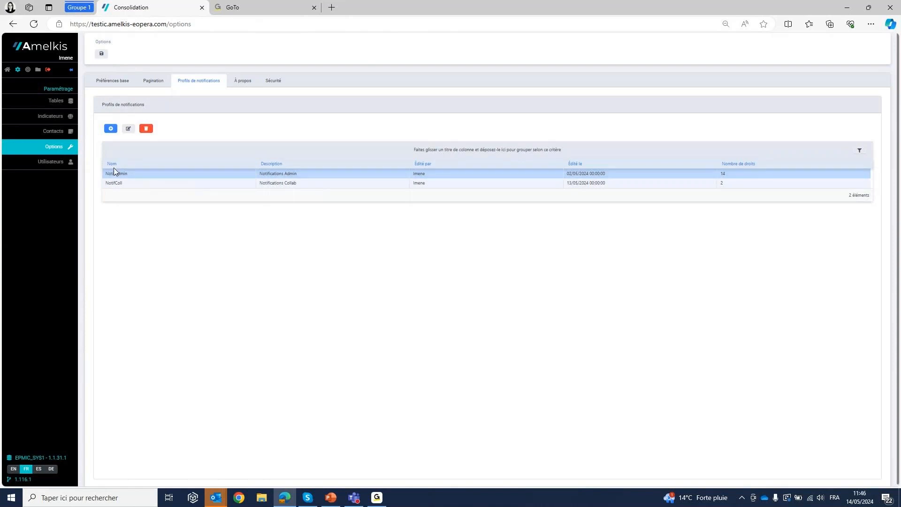
- Open a new contact form from the contacts page and view the notification profiles it offers
click(61, 139)
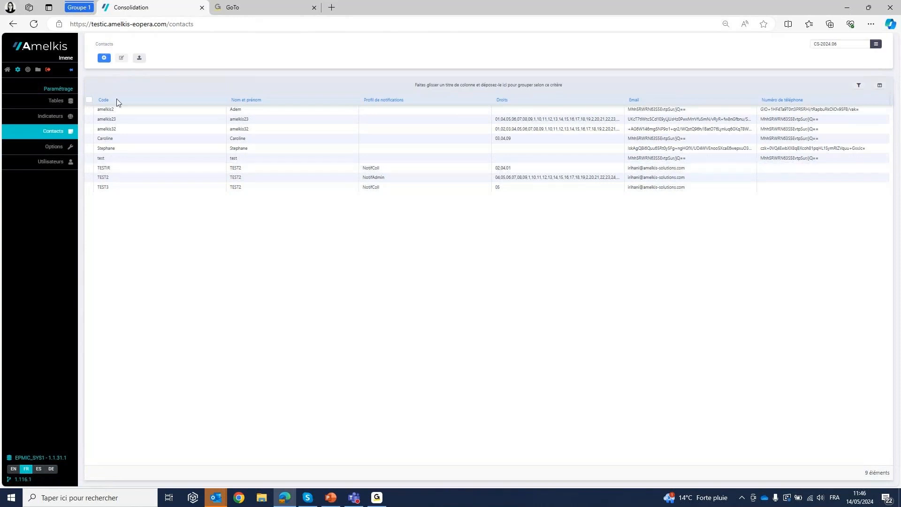
click(105, 58)
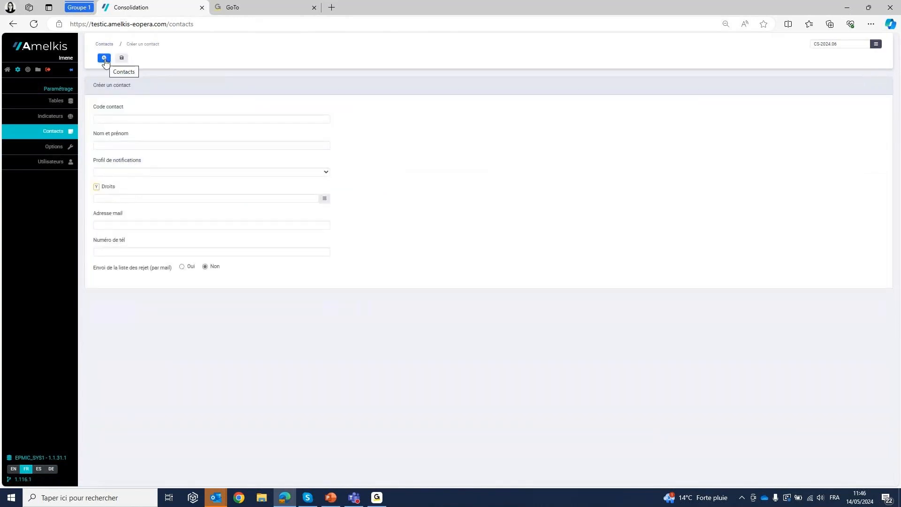
click(132, 121)
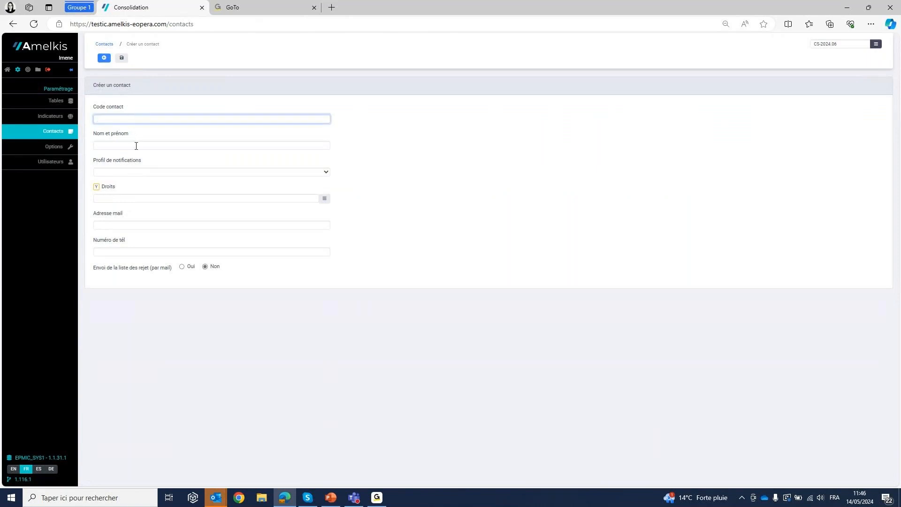
click(326, 172)
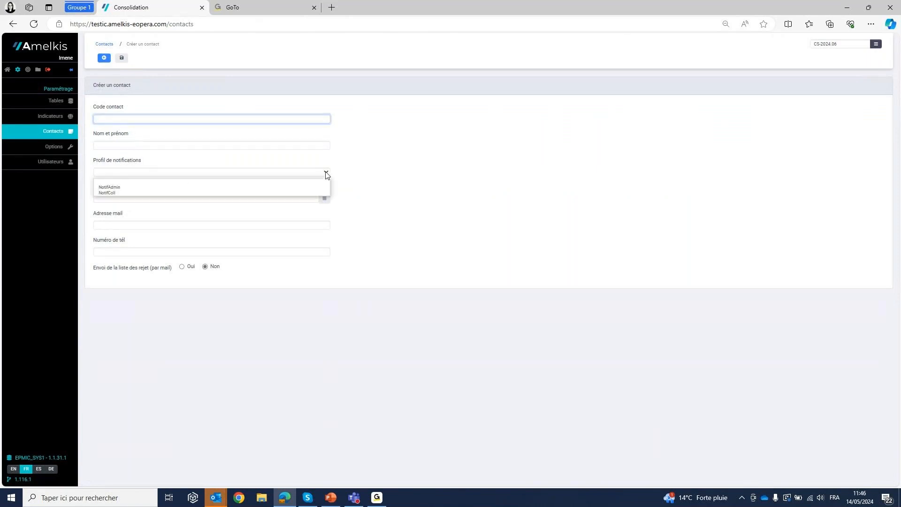
click(387, 187)
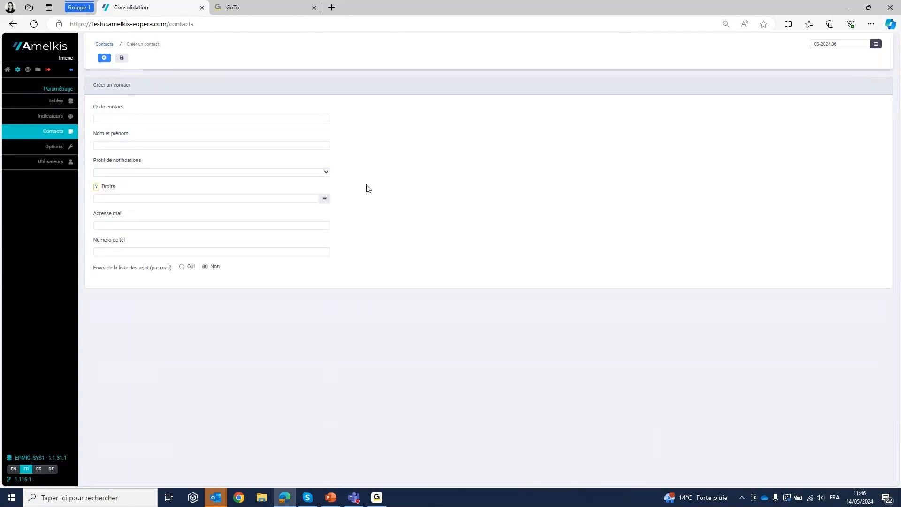
- Assign the rights 02 - SystraB and 05 - SystraE to the new contact, and return to the contact list without saving
click(328, 199)
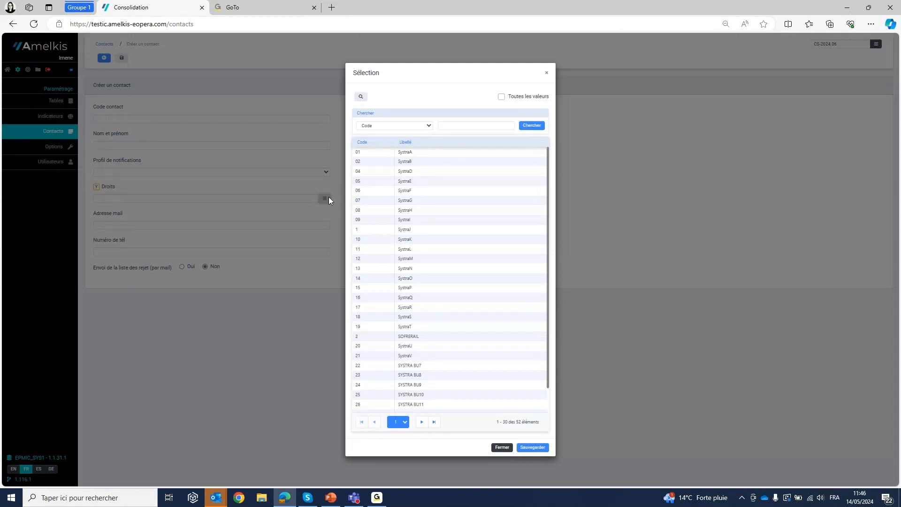
click(384, 153)
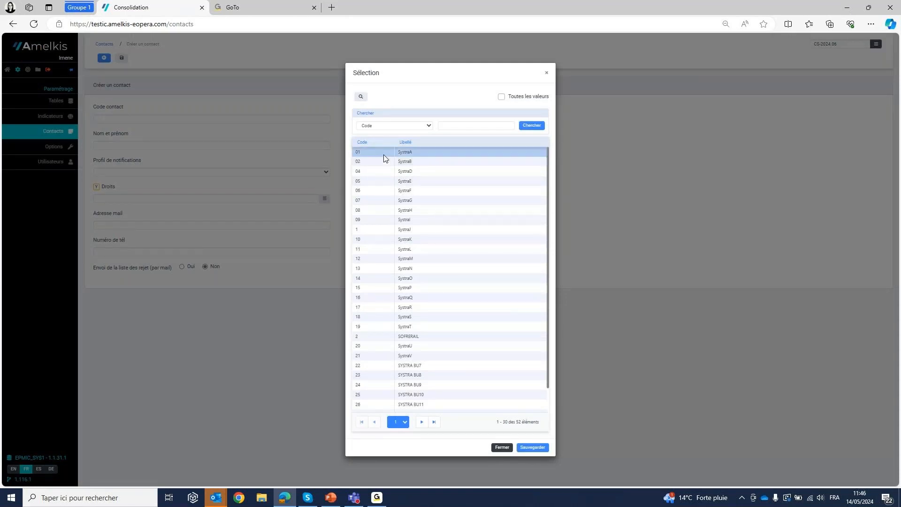
click(387, 184)
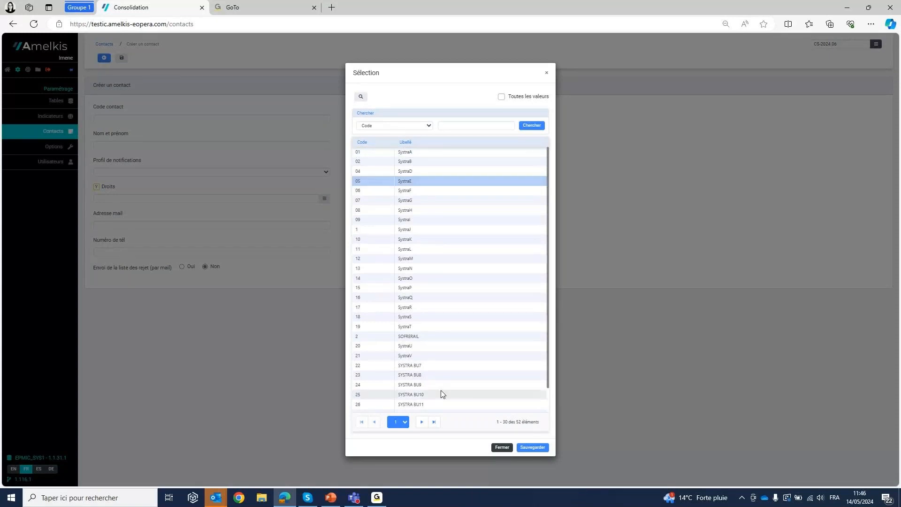
click(397, 160)
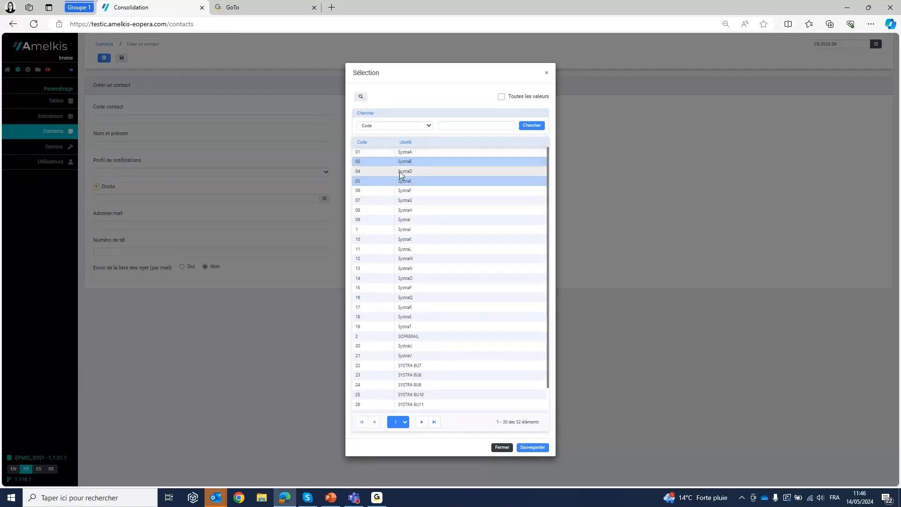
click(532, 447)
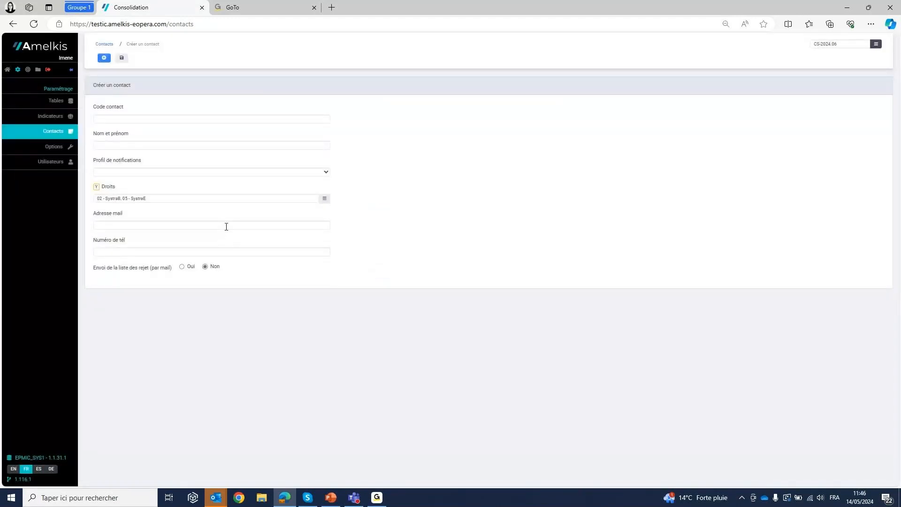
click(105, 45)
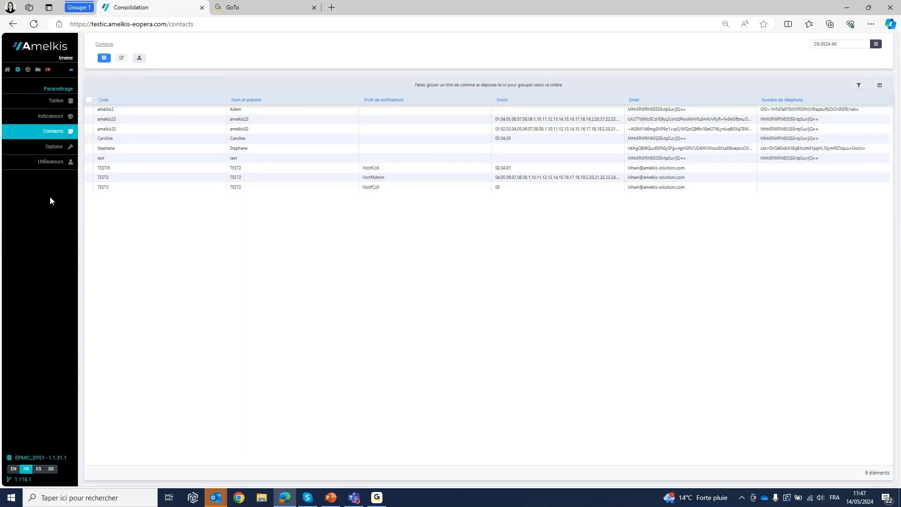
- Examine the identity, file settings and column mapping of the importer IMPORTATEUR IG, and return to the importer list
click(8, 75)
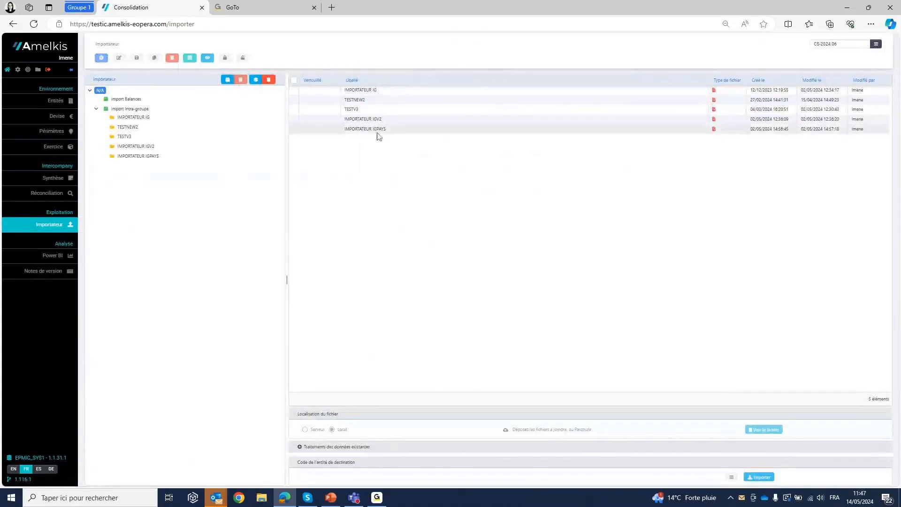
click(356, 91)
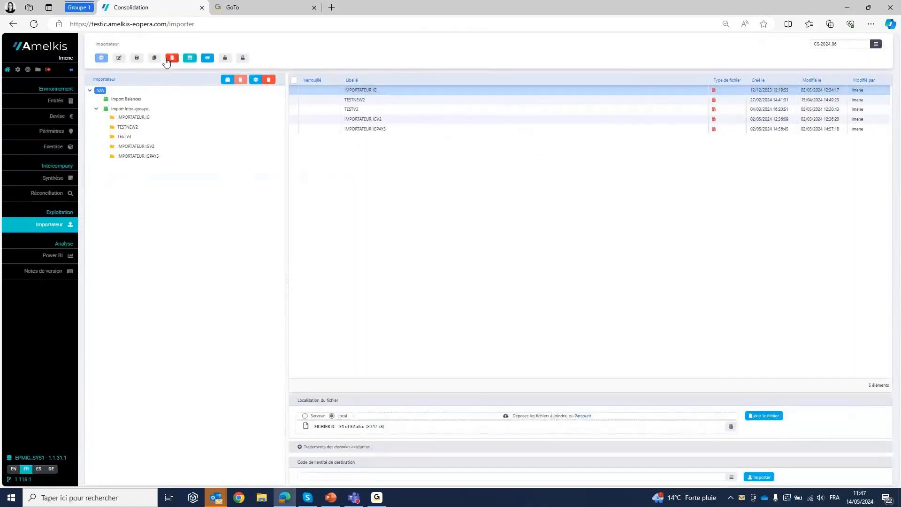
double_click(377, 89)
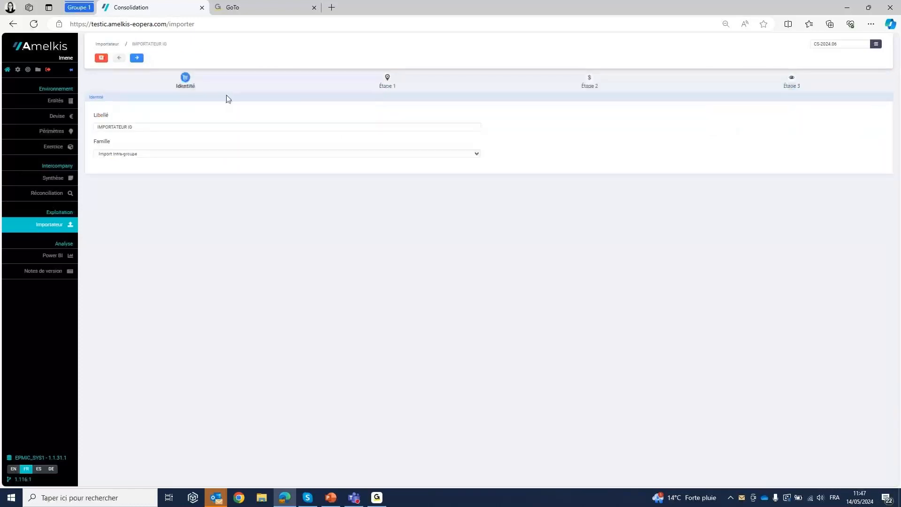
click(138, 58)
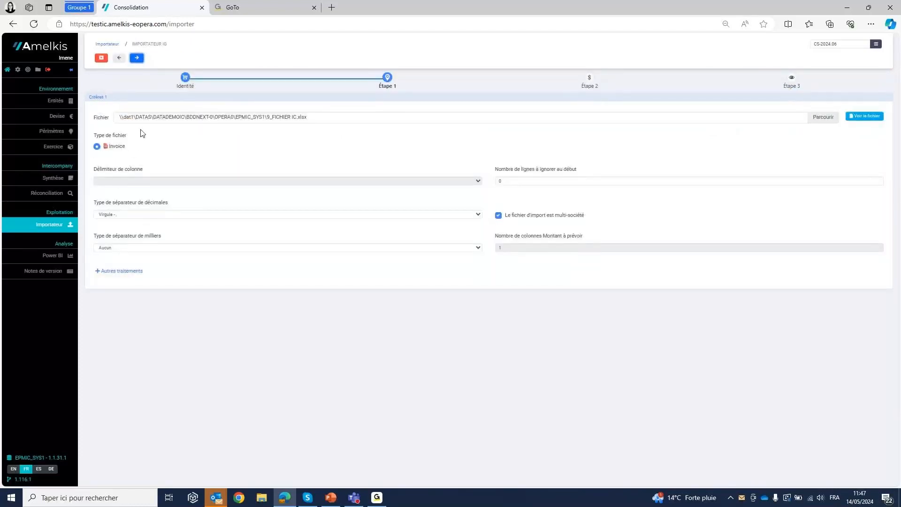
click(137, 58)
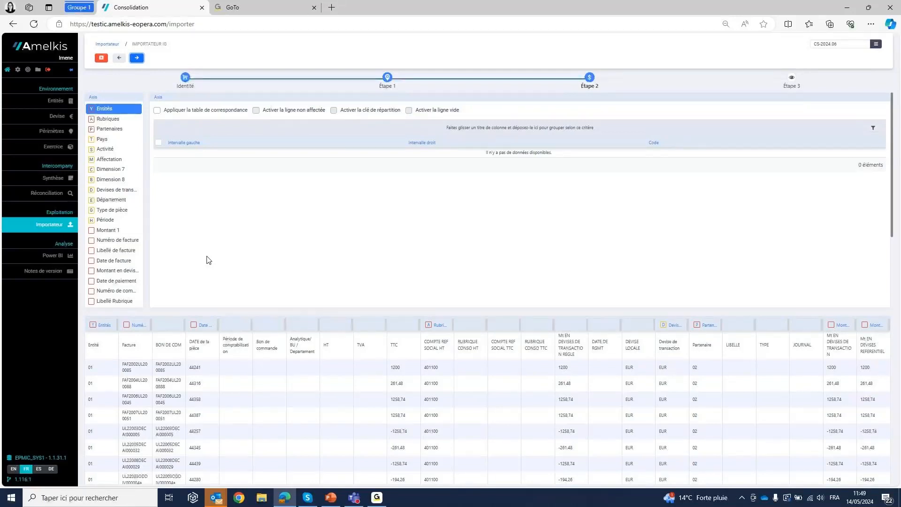
click(114, 45)
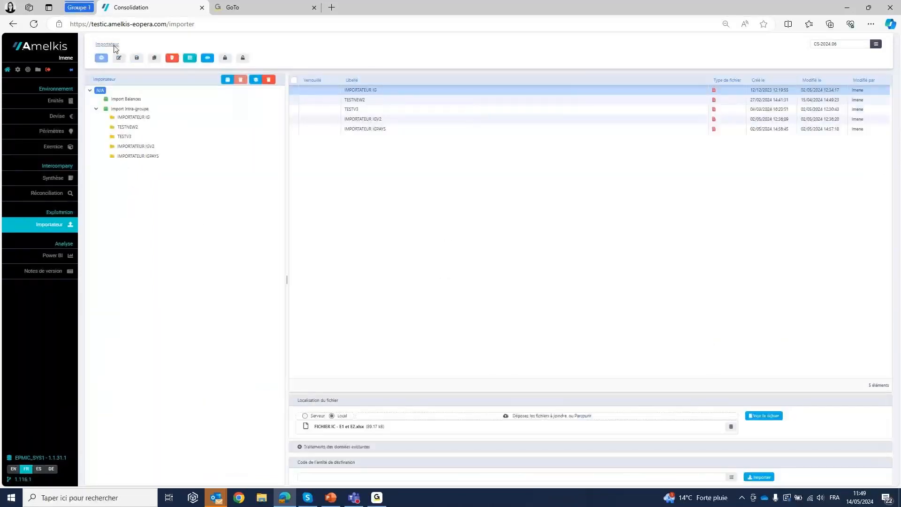
- Import FICHIER IC.xlsx with the importer TESTNEW2 using the Remplacer treatment, and review and close the rejection analysis
click(375, 99)
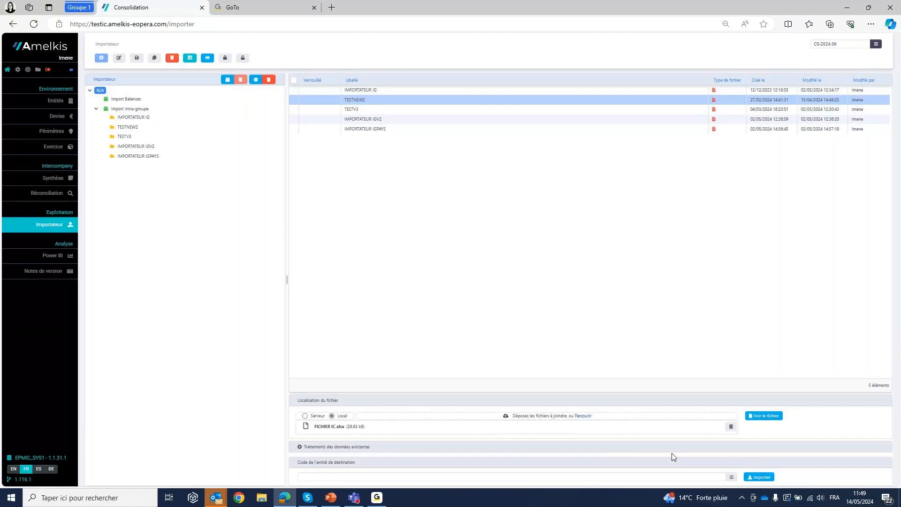
click(300, 446)
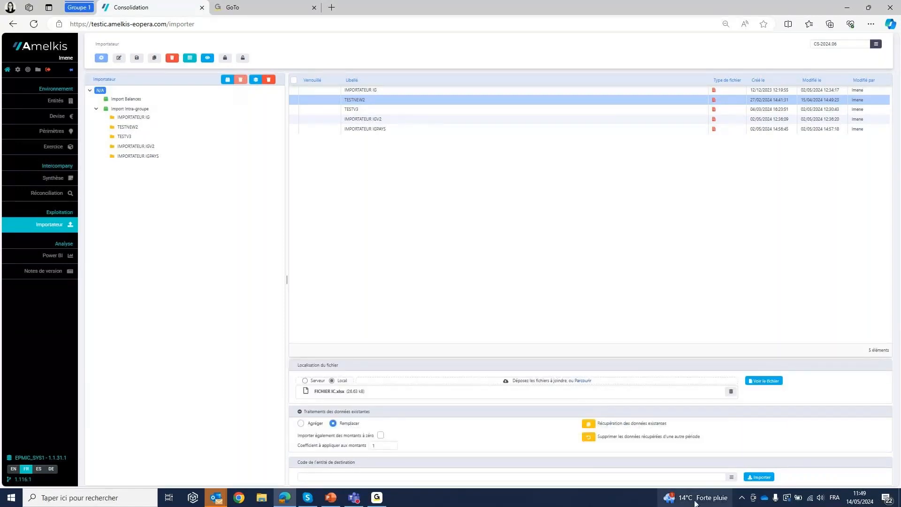
click(760, 477)
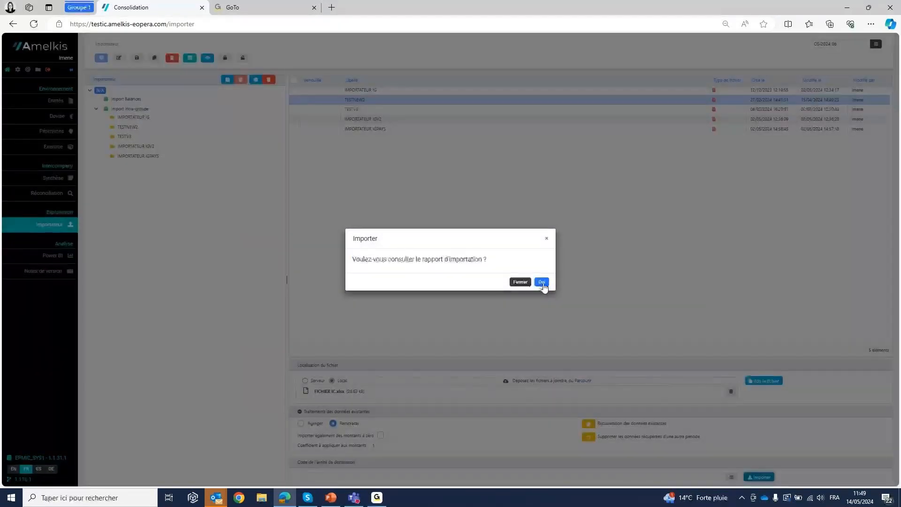
click(542, 283)
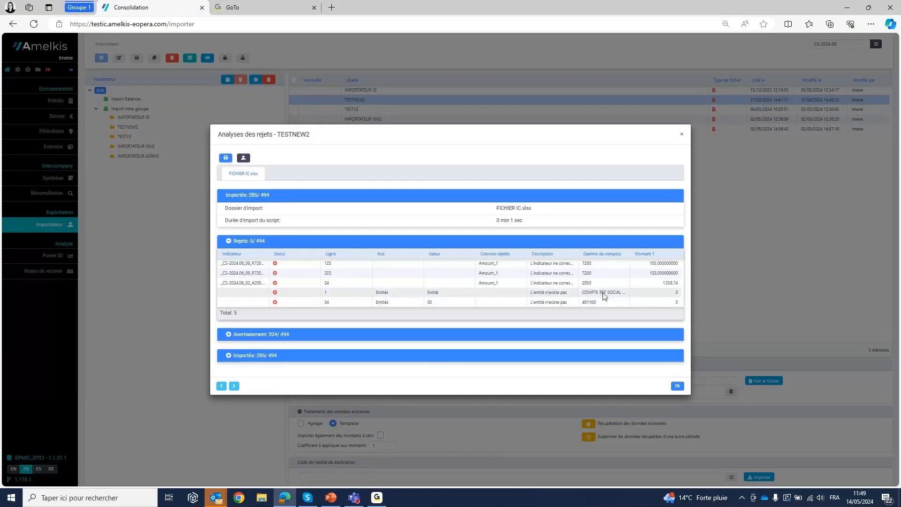
click(681, 134)
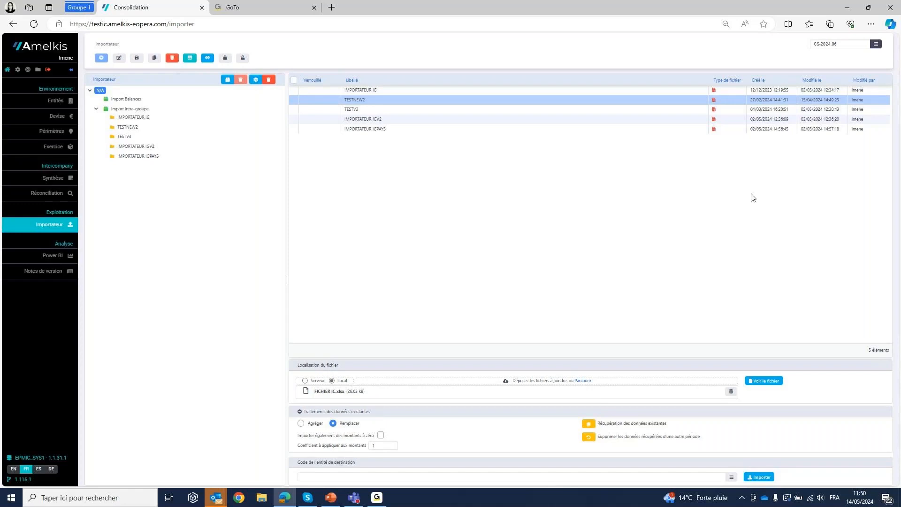
- Choose CS-2024.03 as the reporting source for retrieving existing data, and leave the dialog without importing
click(588, 425)
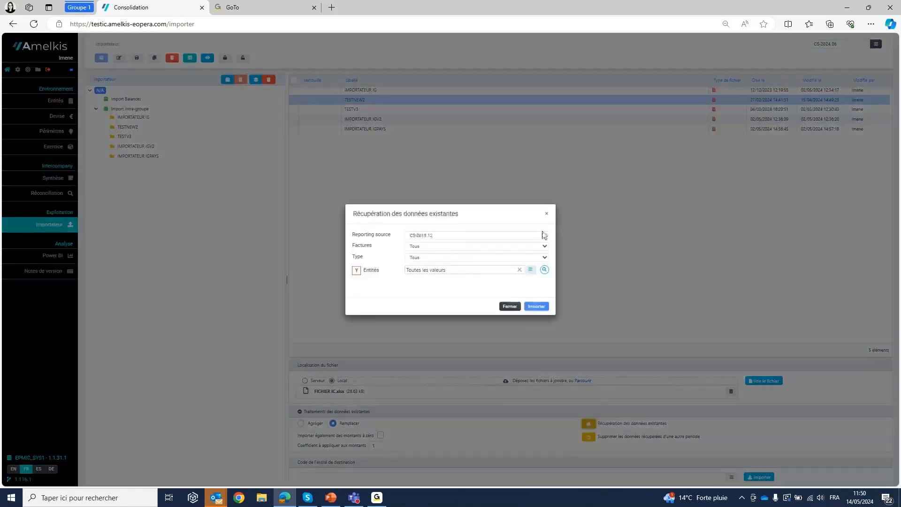
click(544, 234)
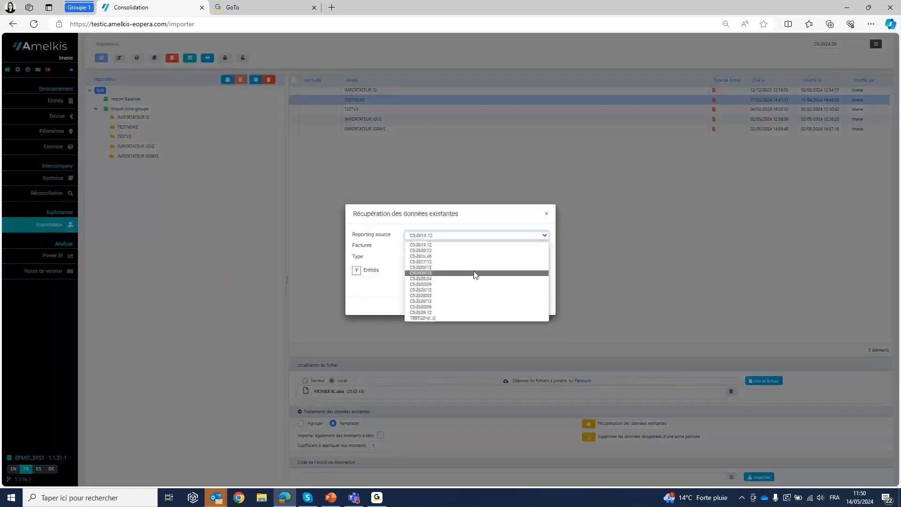
click(443, 295)
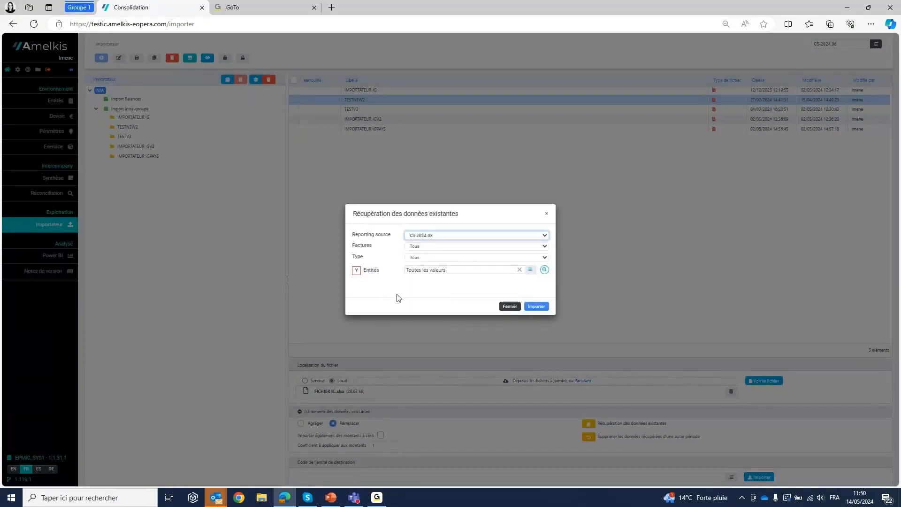
click(510, 307)
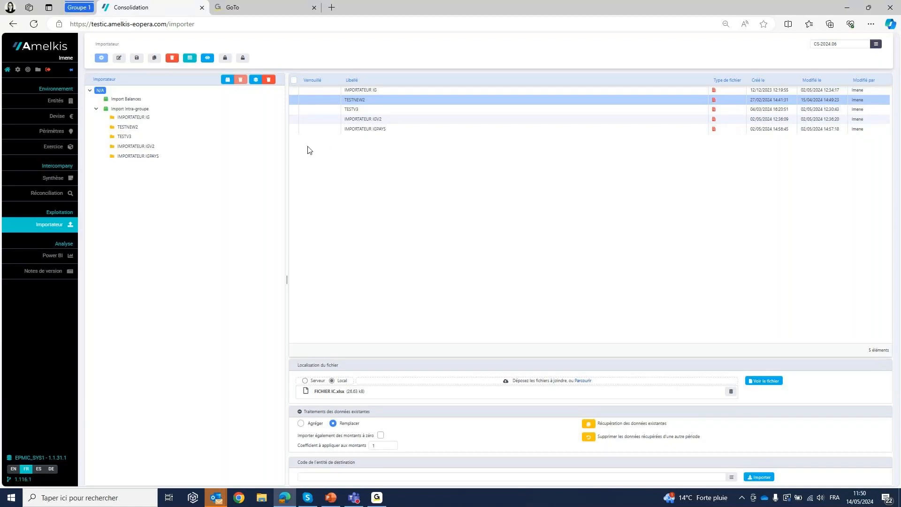
- Open the intercompany synthesis, expand all entities, and widen SystraA's État général de réconciliation column to show its full title
click(59, 182)
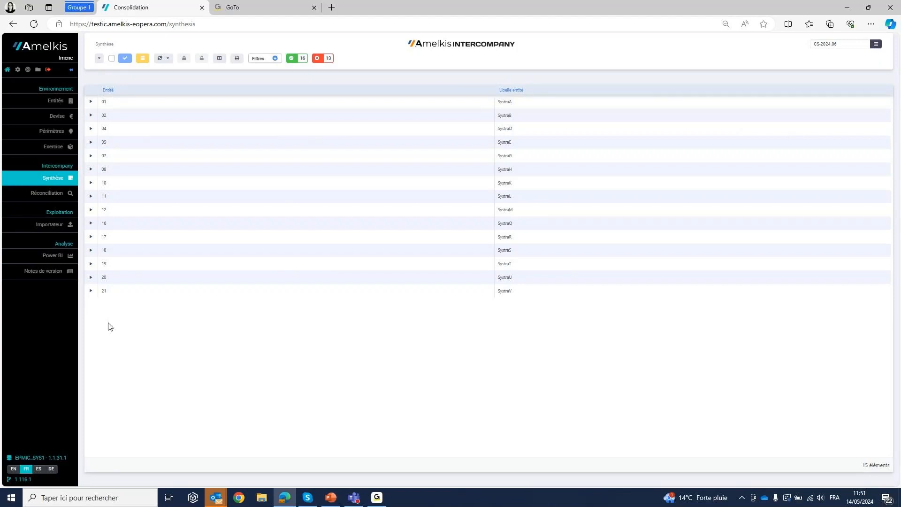
click(99, 60)
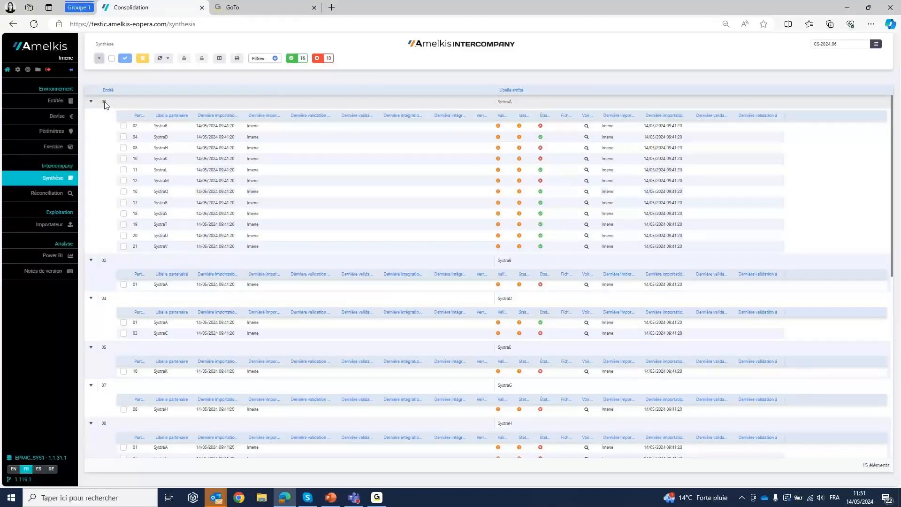
click(141, 298)
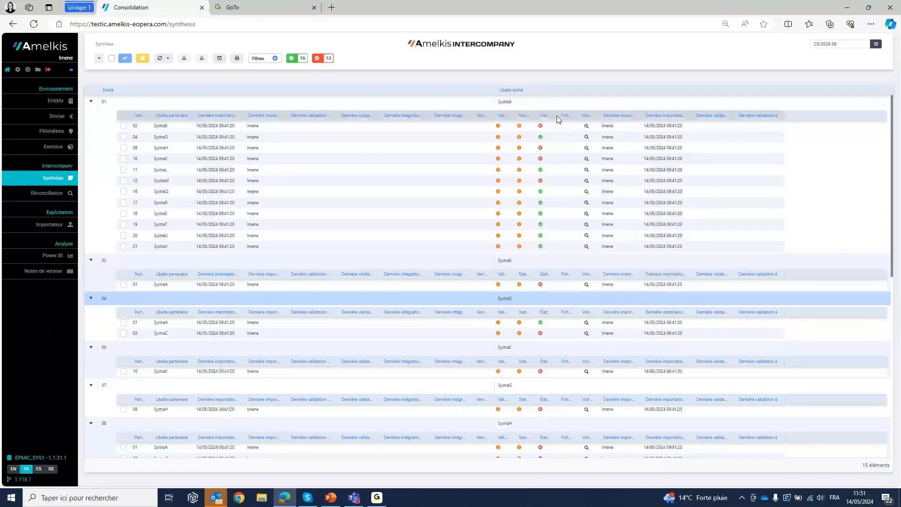
drag(554, 115, 615, 116)
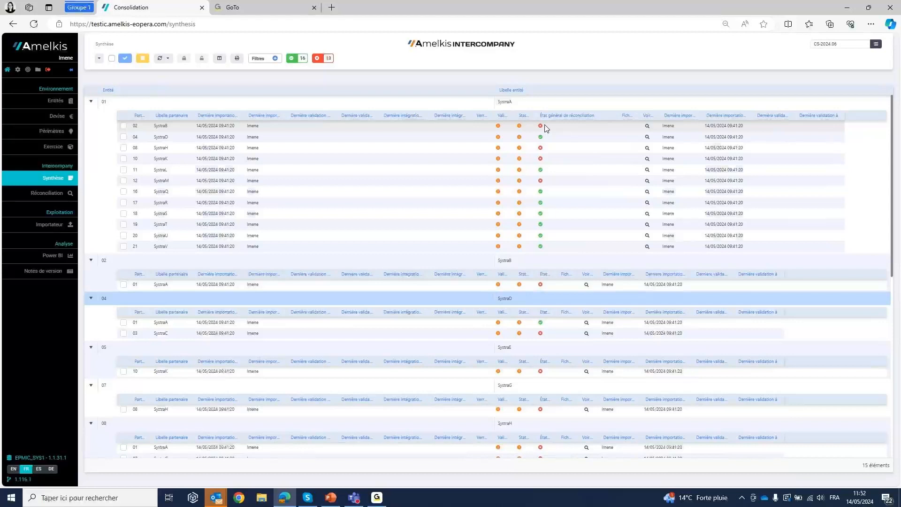
- Filter the synthesis to reconciled and unreconciled pairs in turn, view SystraA's partners in each, and reload the full list
click(298, 61)
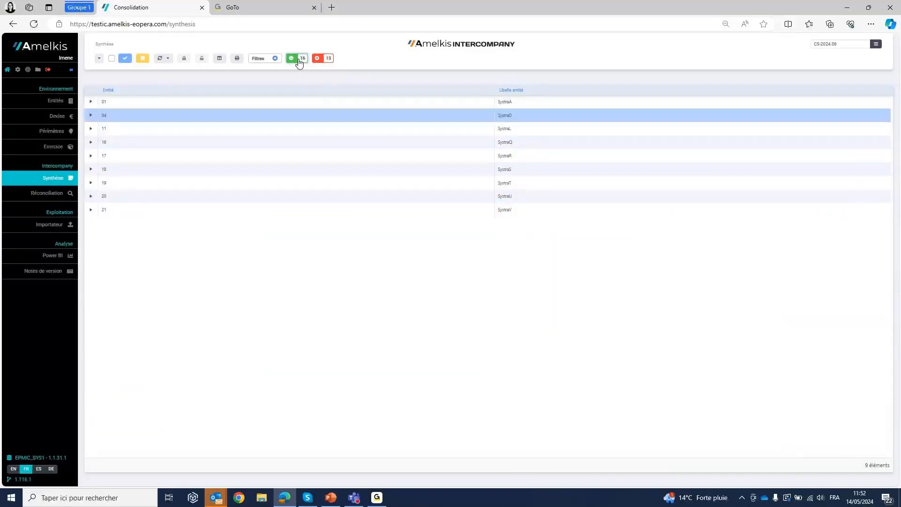
click(91, 102)
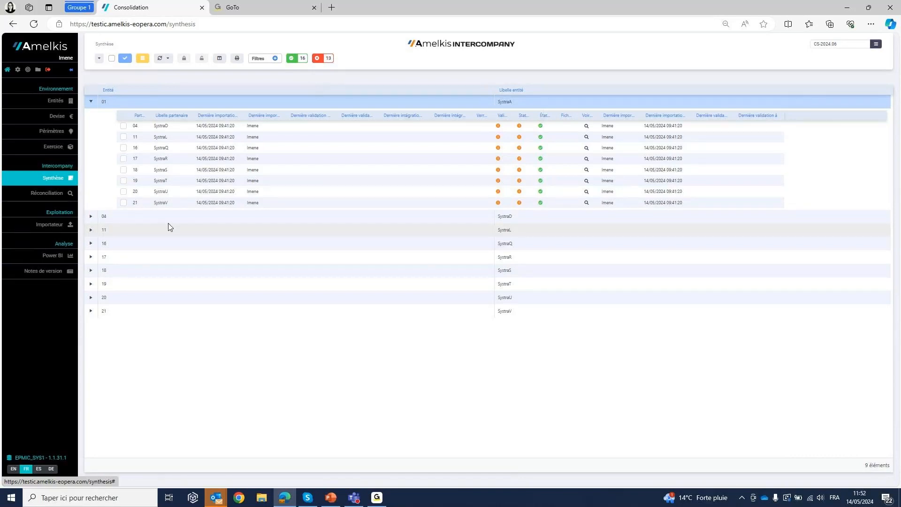
click(327, 59)
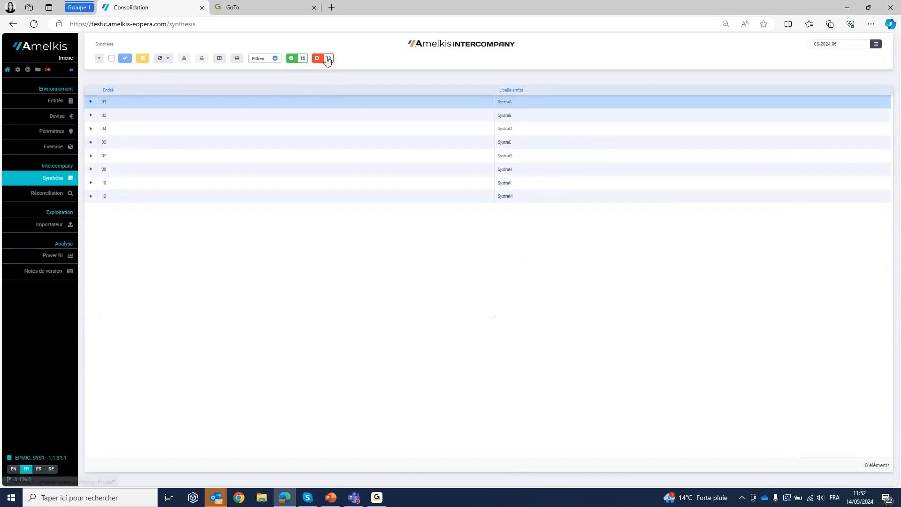
click(90, 102)
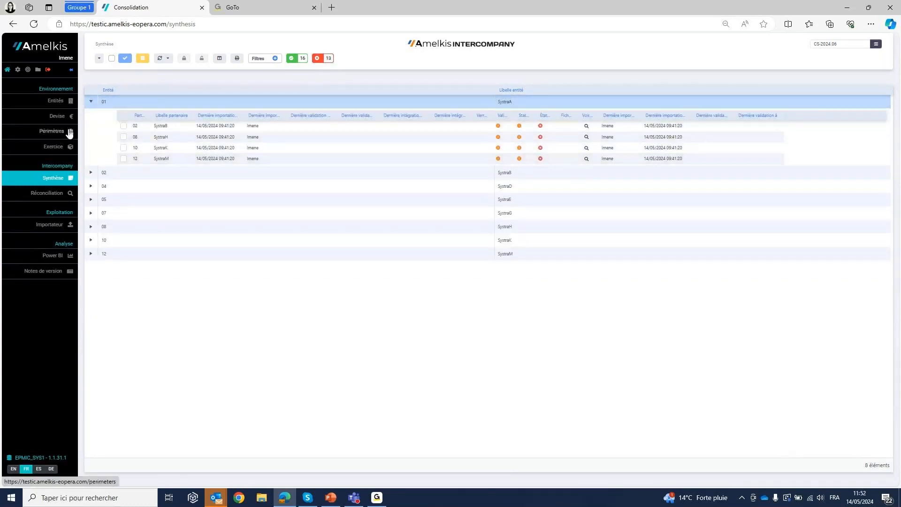
click(221, 104)
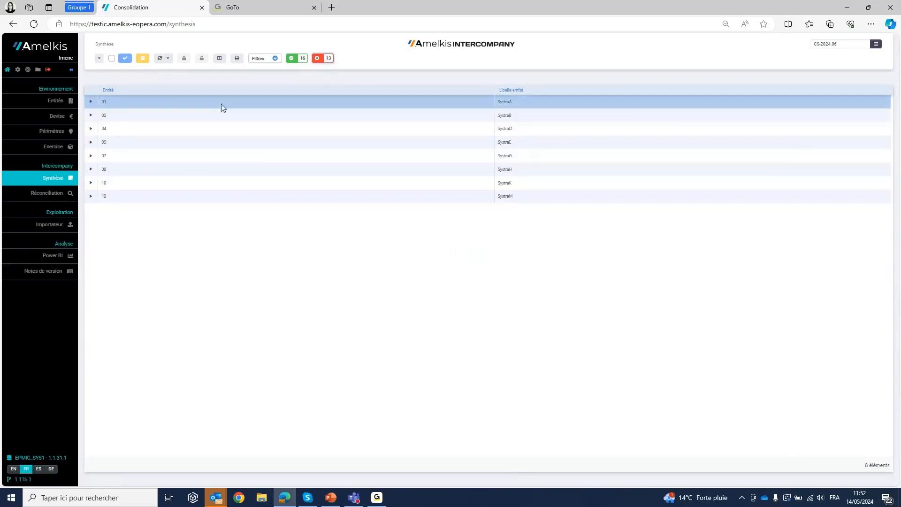
click(34, 24)
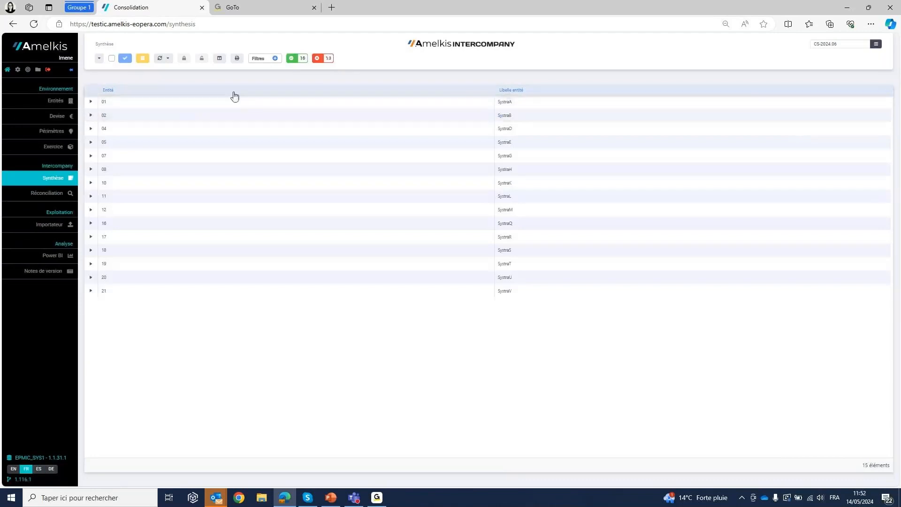
- Show the synthesis filters and examine the entity filter criteria and the Mise à zéro options without applying any
click(275, 58)
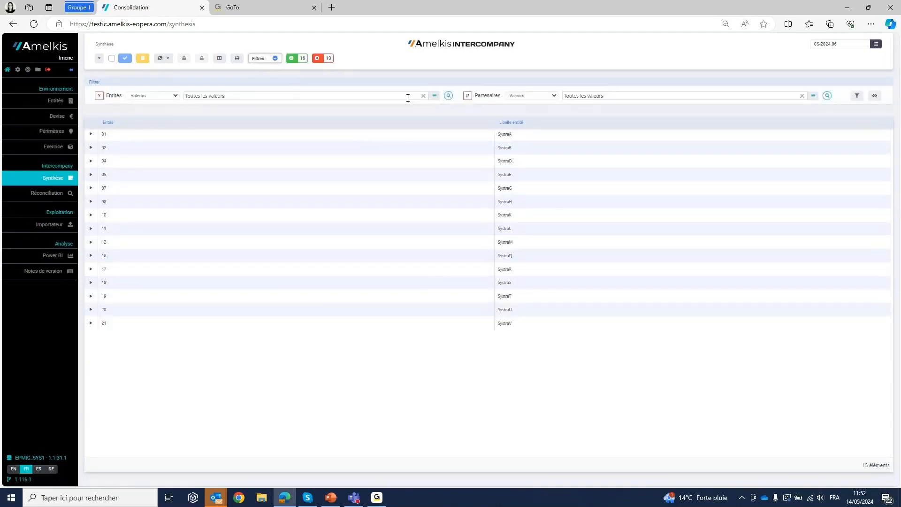
click(176, 96)
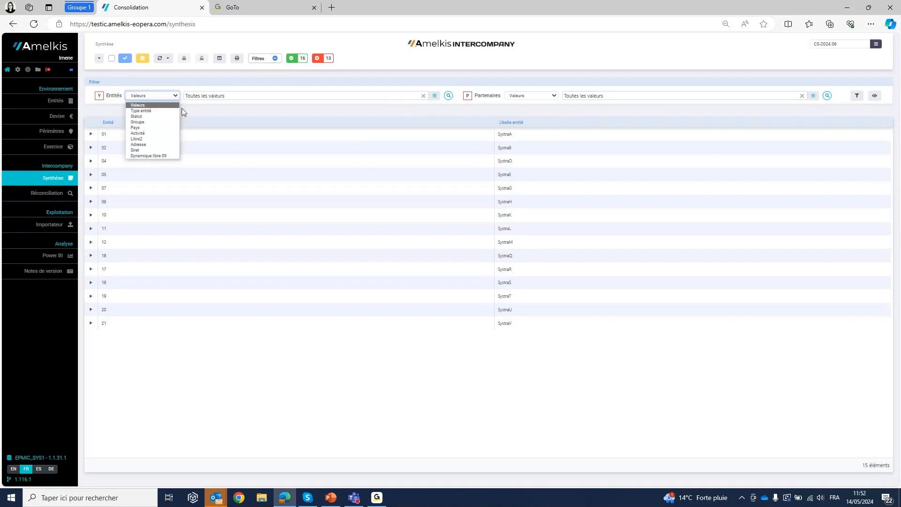
click(199, 398)
click(164, 64)
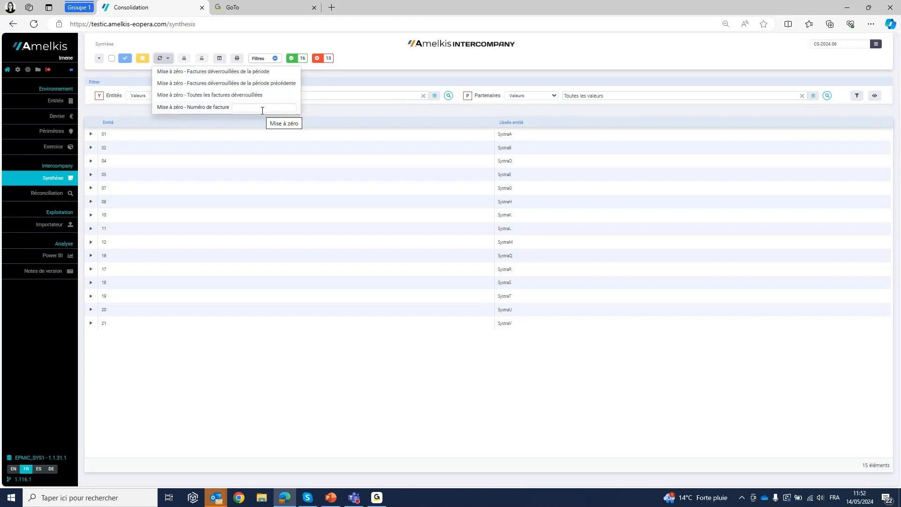
click(366, 48)
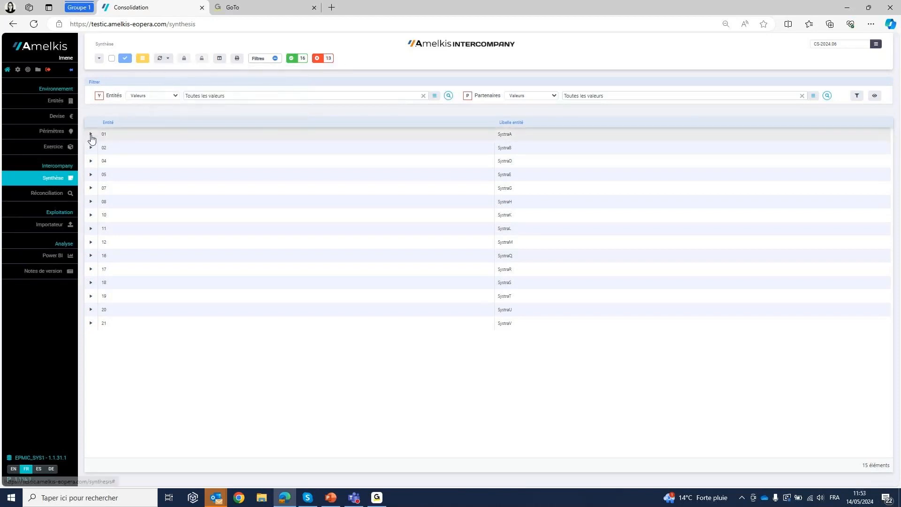
- Expand entity 01 SystraA, briefly select partner 02 SystraB to view the available actions, and open that pair's reconciliation
click(91, 134)
click(123, 158)
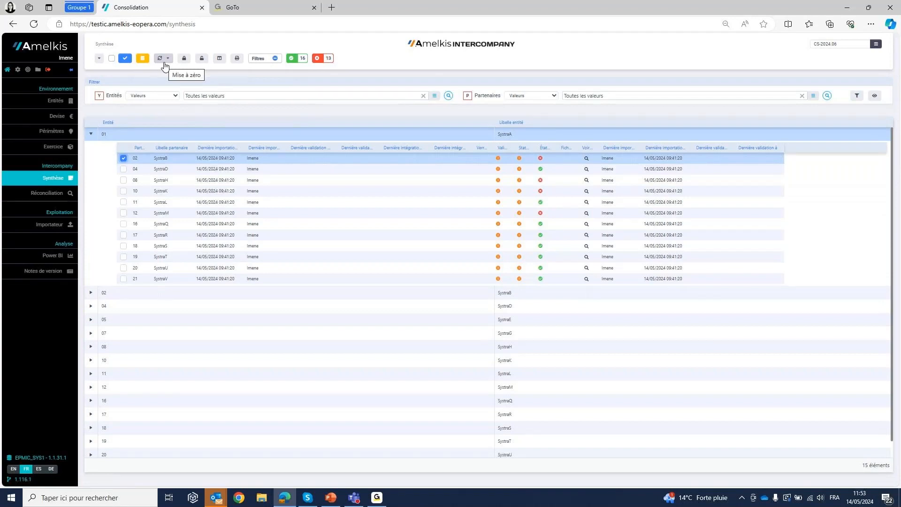
click(124, 159)
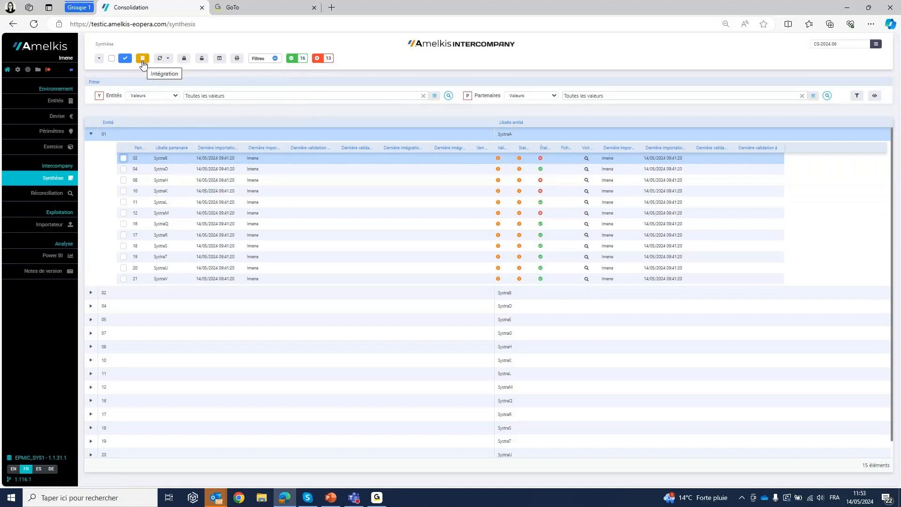
click(587, 160)
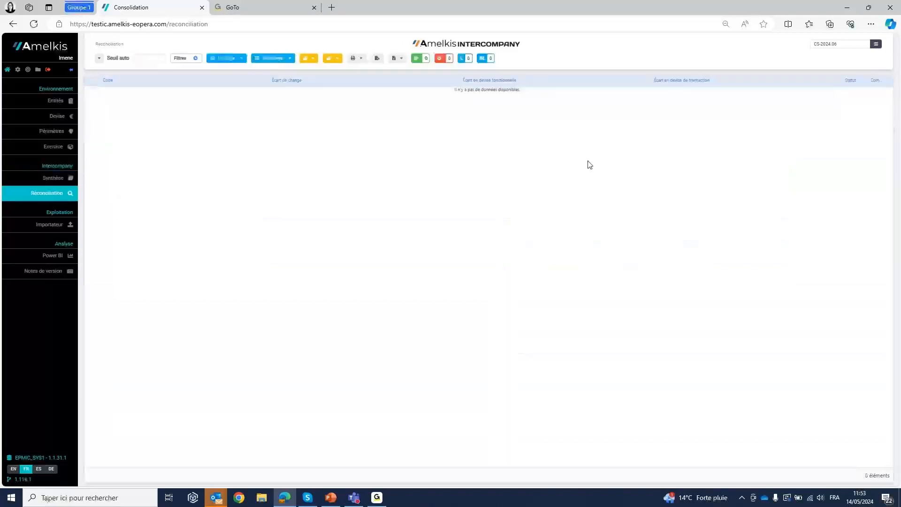
- Show the reconciliation filters, set both Entités and Partenaires to Toutes les valeurs, and apply the filter
click(195, 58)
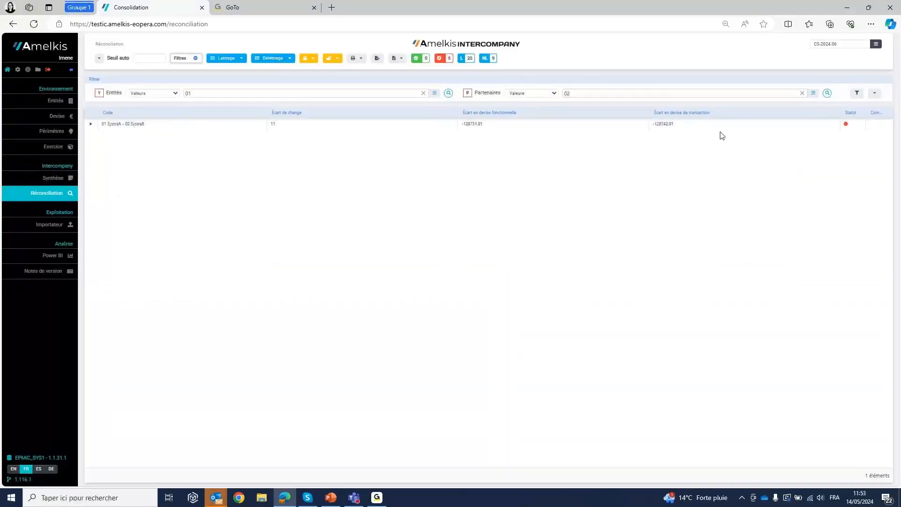
click(434, 93)
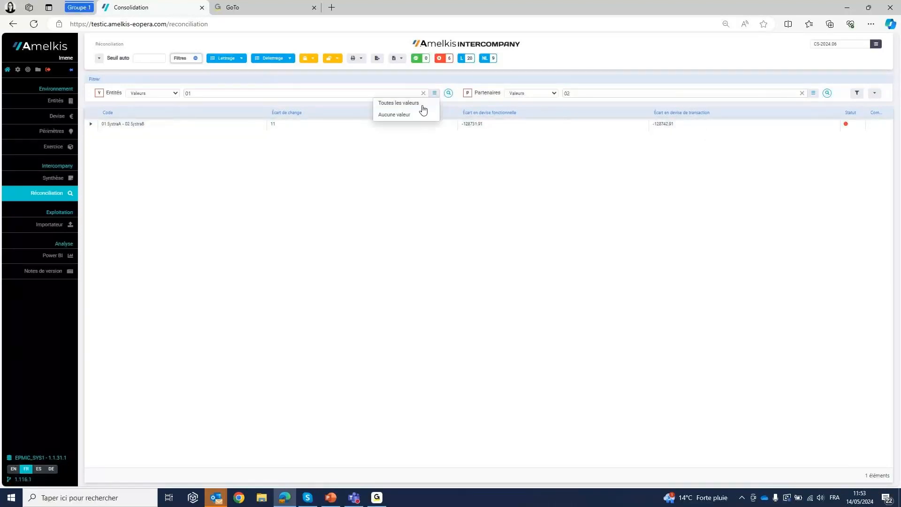
click(421, 105)
click(813, 93)
click(782, 104)
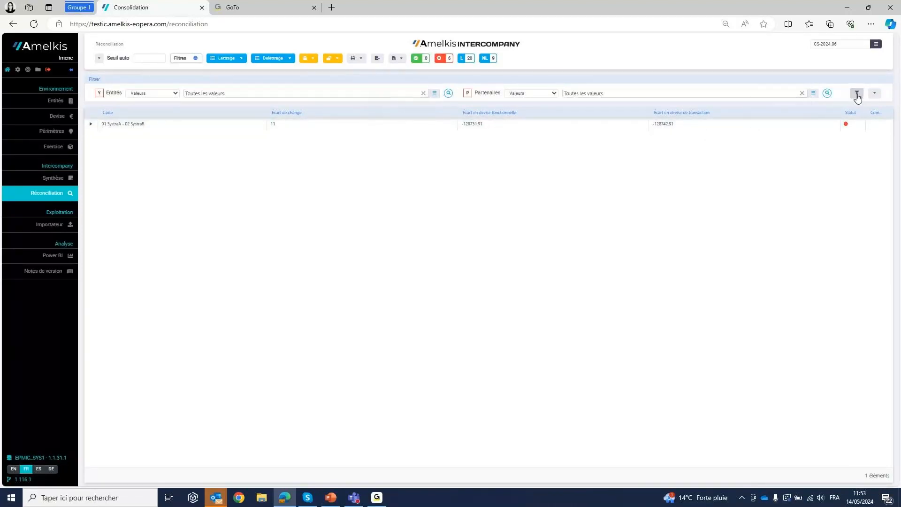
click(856, 94)
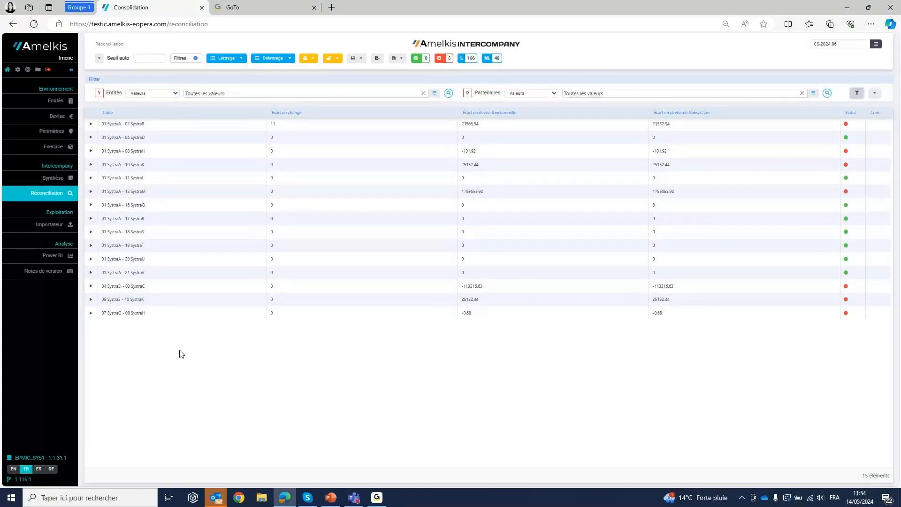
- Expand the pair 01 SystraA - 02 SystraB to view its category families, and open the pair's detailed invoices
click(95, 124)
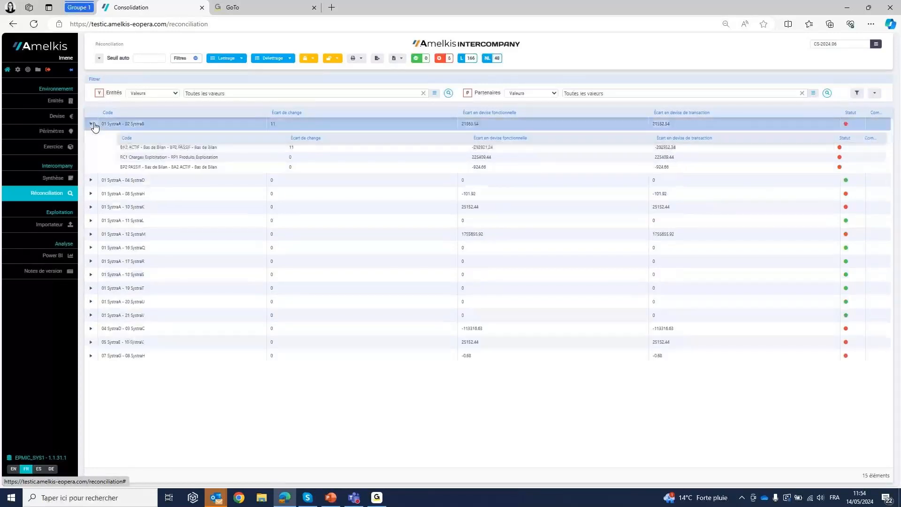
double_click(147, 125)
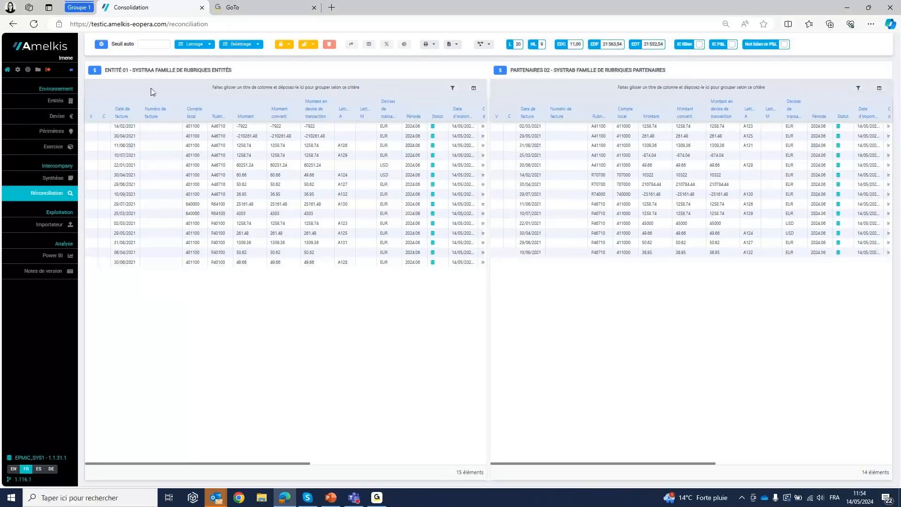
click(102, 44)
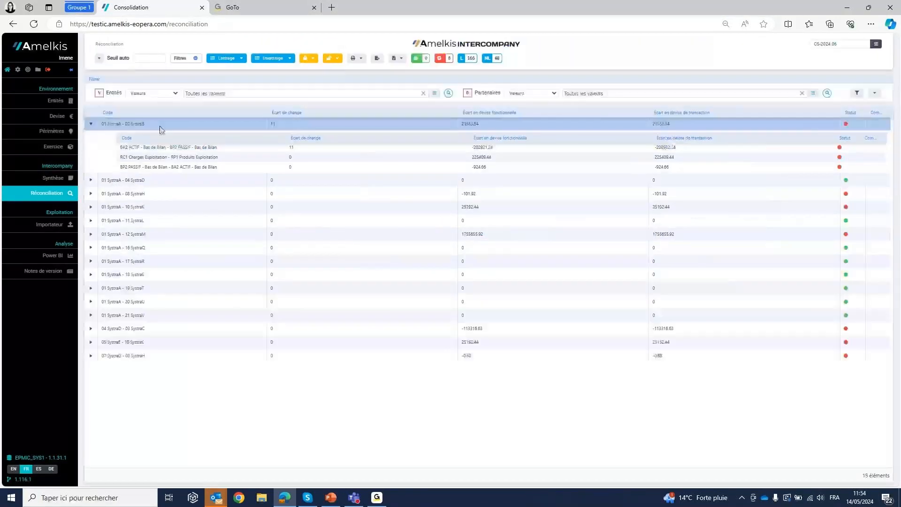
double_click(134, 124)
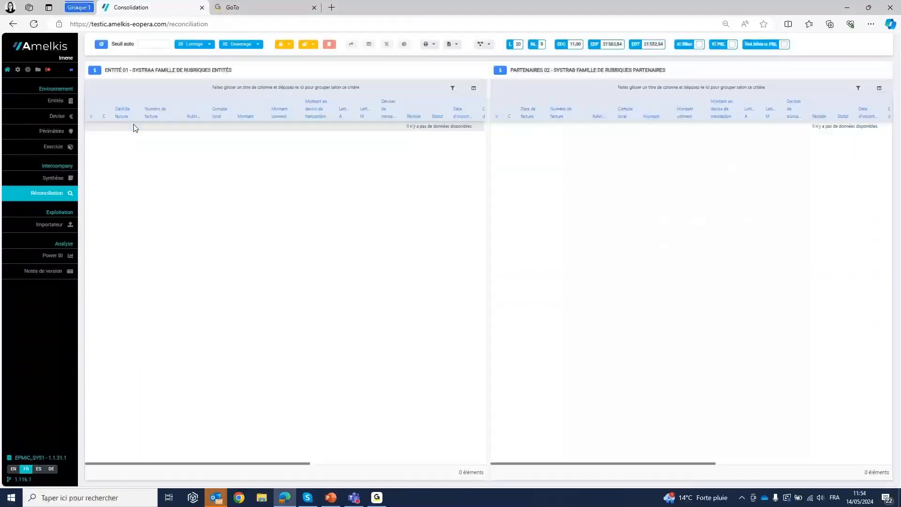
- Group the SystraA invoices by Compte local, replace that grouping with Rubriques, and remove the grouping
drag(219, 113, 162, 91)
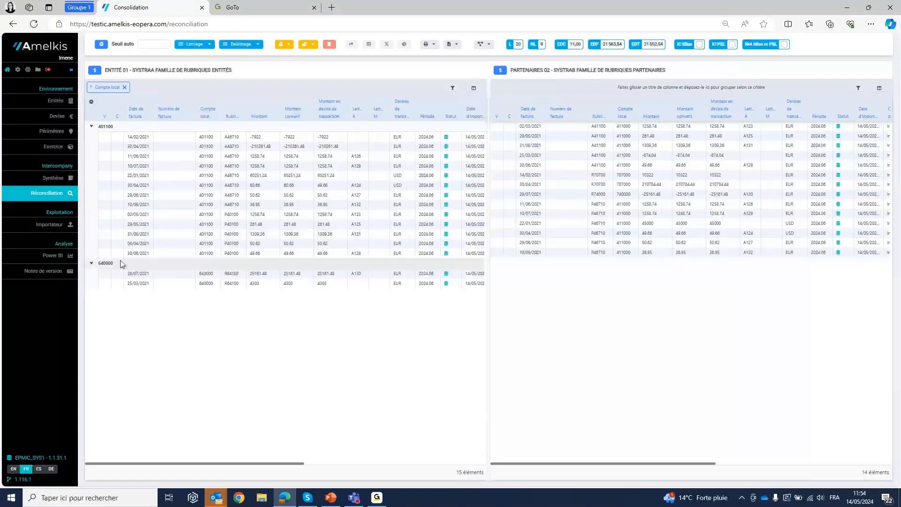
click(125, 87)
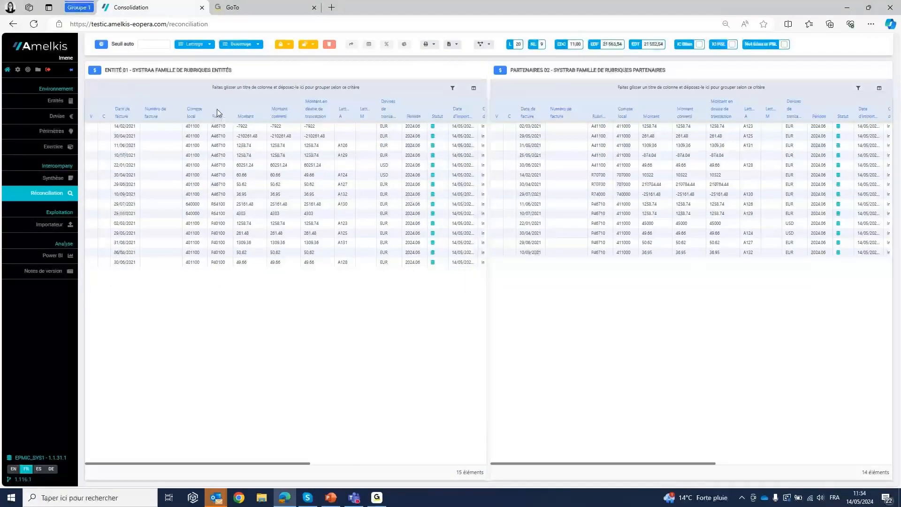
drag(217, 109, 126, 86)
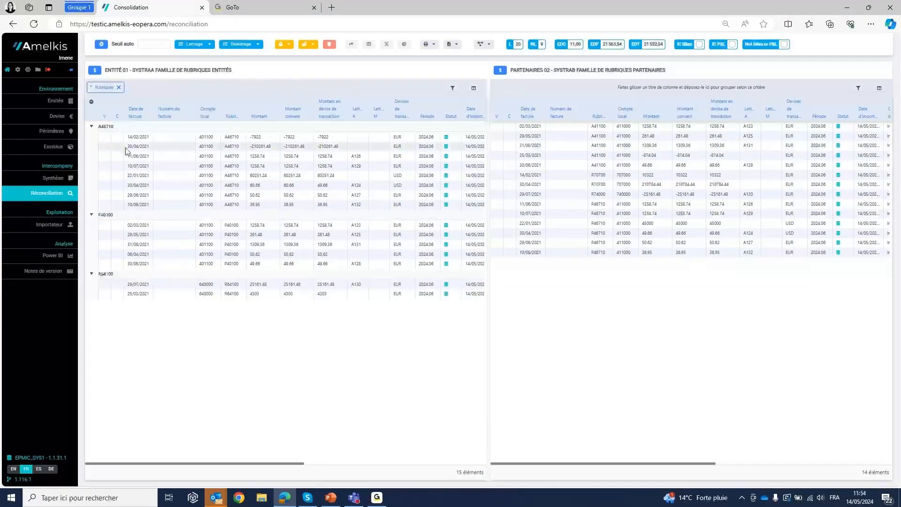
click(121, 90)
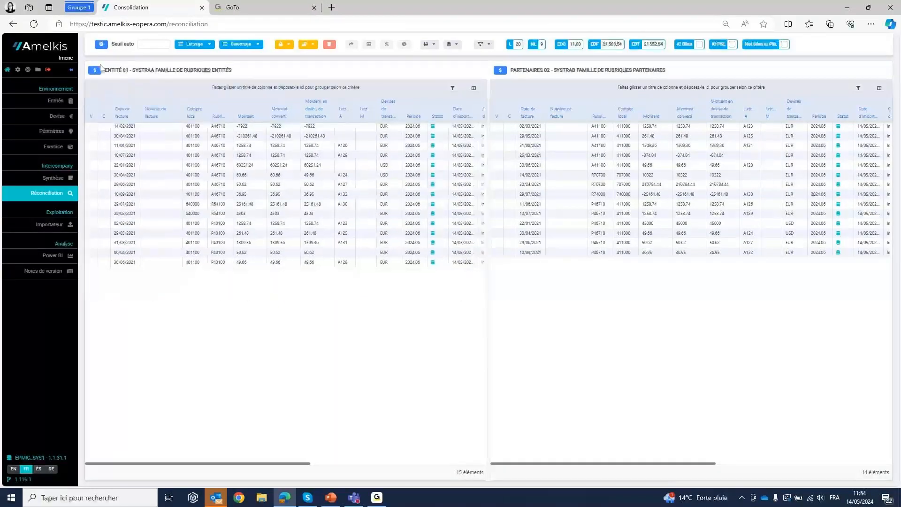
- Return to the reconciliation list and open the invoices of BA2 ACTIF - BP2 PASSIF, Bas de Bilan, for SystraA and SystraB
click(101, 44)
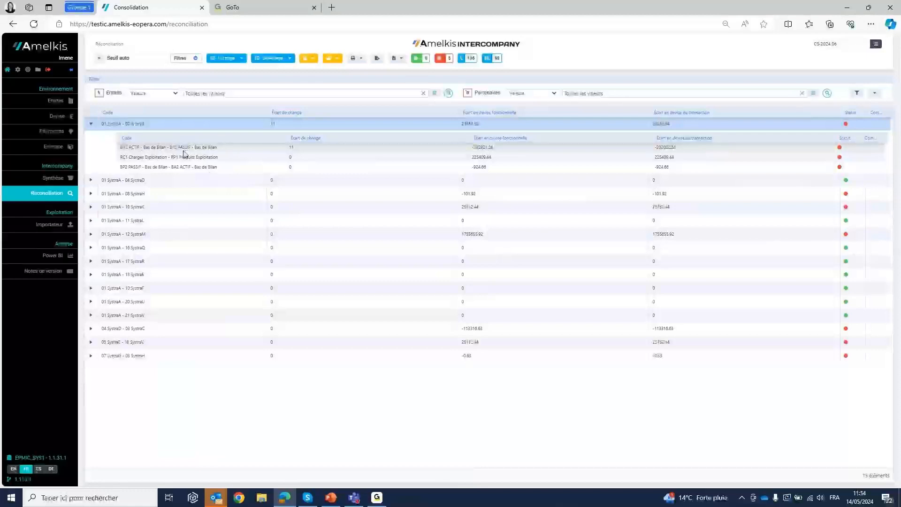
double_click(158, 150)
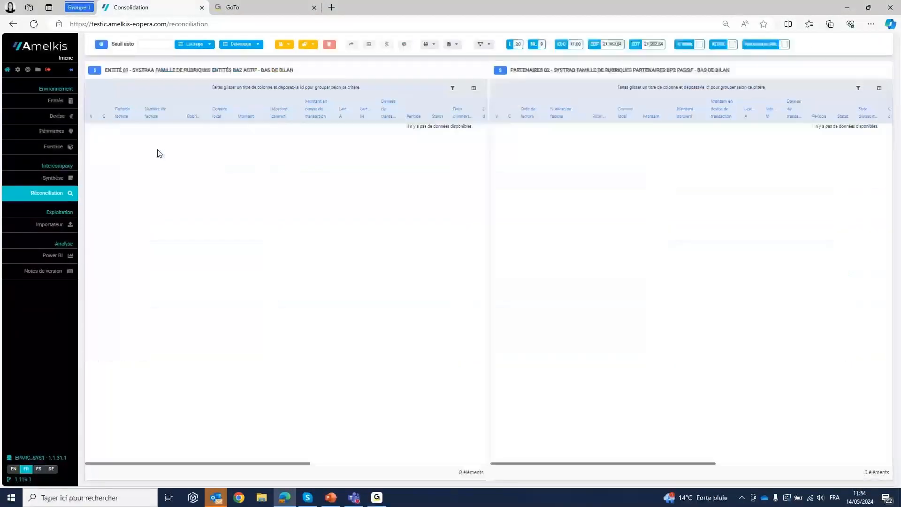
- Return to the reconciliation list, remove the matching of all invoices, and reload the list by switching to Synthèse and back to Réconciliation
click(102, 45)
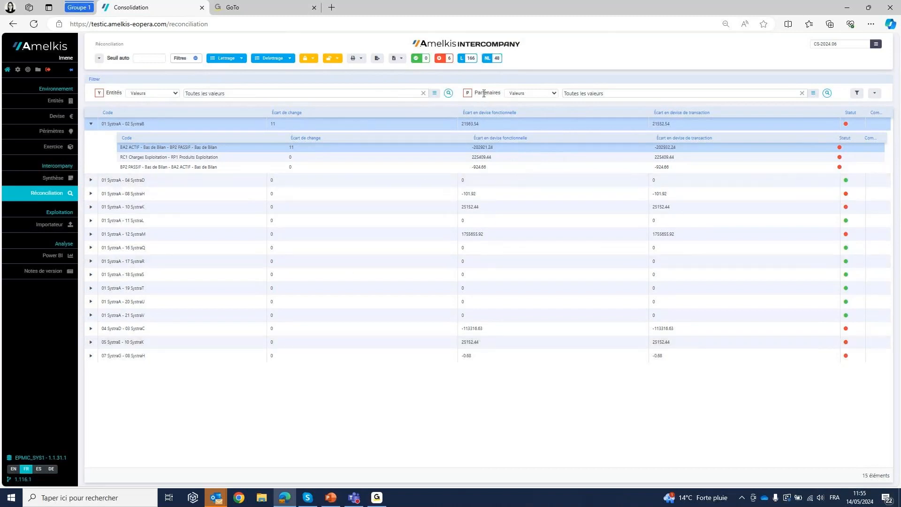
click(273, 59)
click(291, 73)
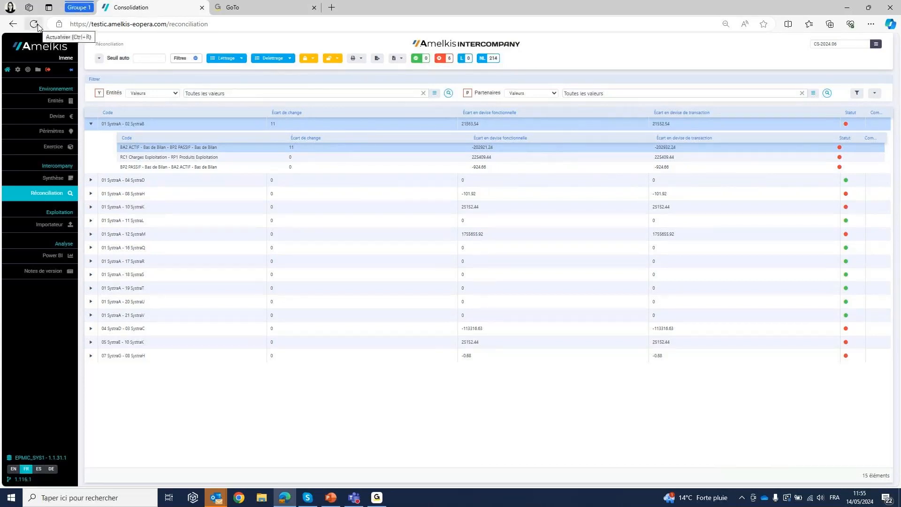
click(49, 181)
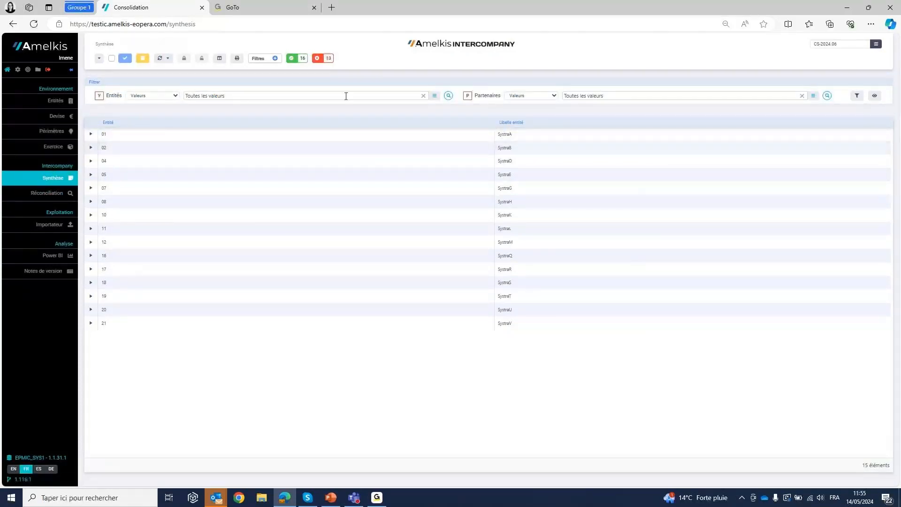
click(47, 193)
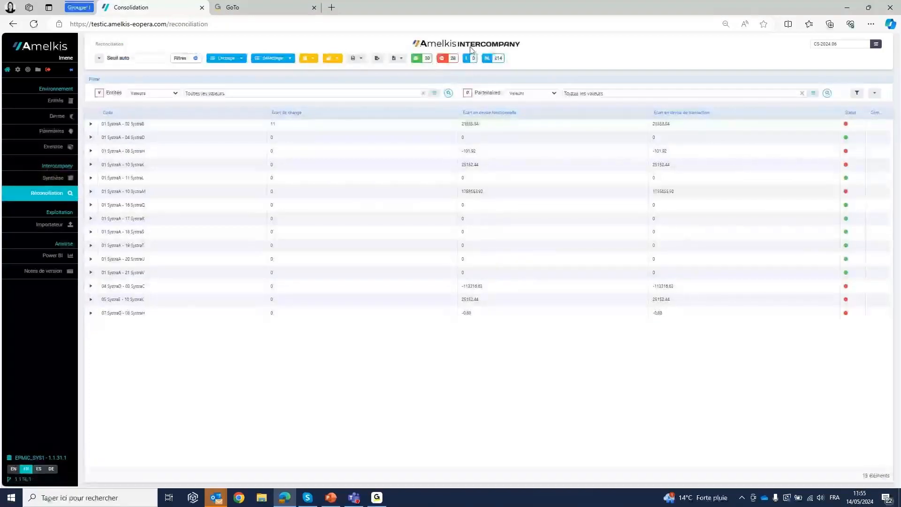
- Expand the pairs 01 SystraA - 02 SystraB and 01 SystraA - 10 SystraK, and switch the red-status filter on and off
click(92, 125)
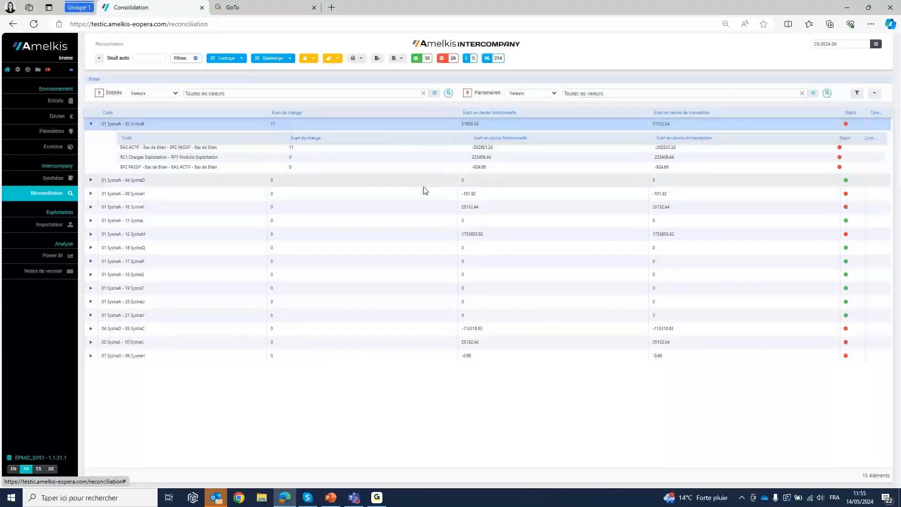
click(425, 206)
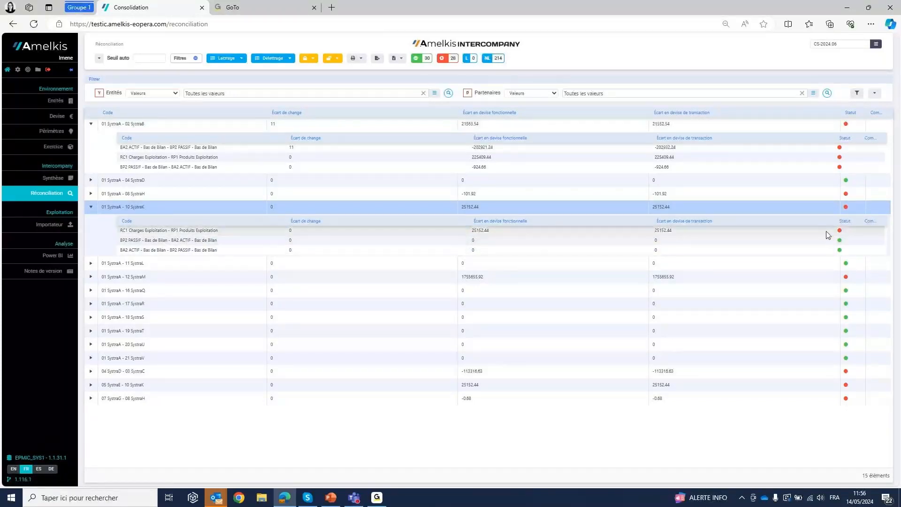
click(453, 58)
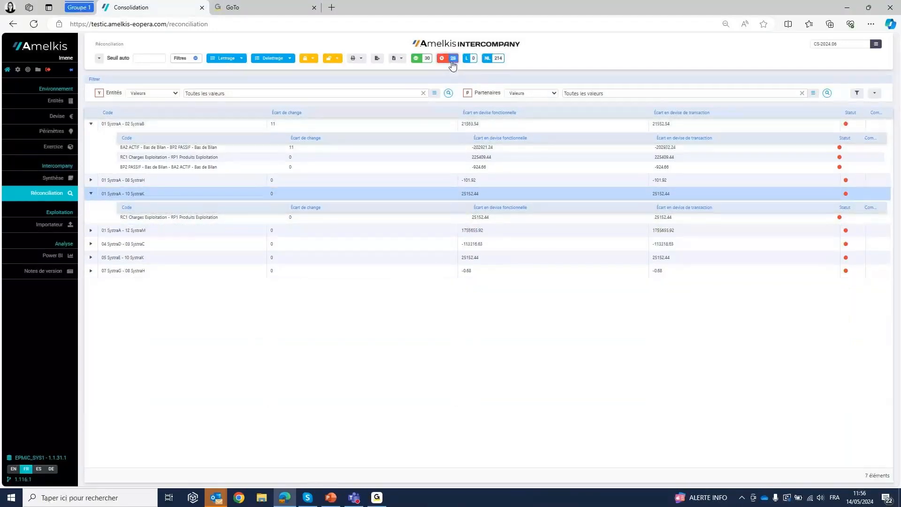
click(451, 62)
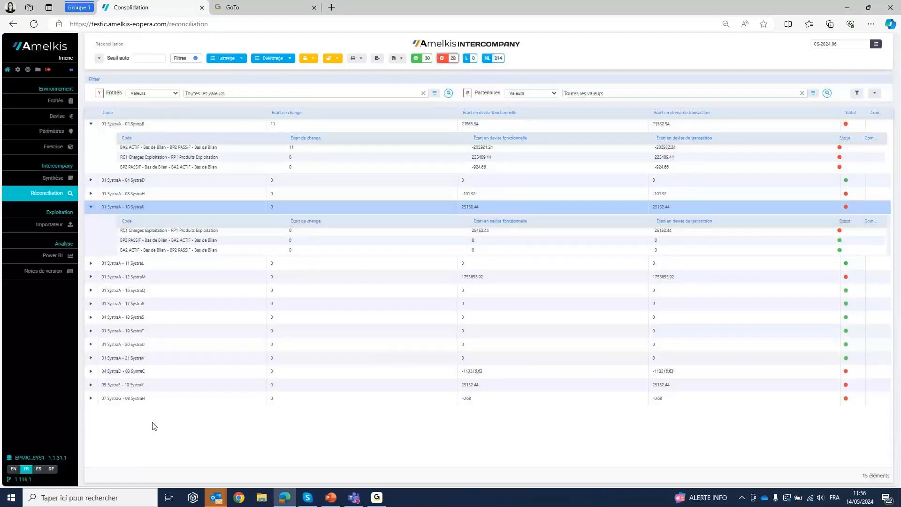
- Add the comment COMM1 to the BA2 ACTIF - BP2 PASSIF line of SystraA and SystraB, and close the comments
right_click(145, 151)
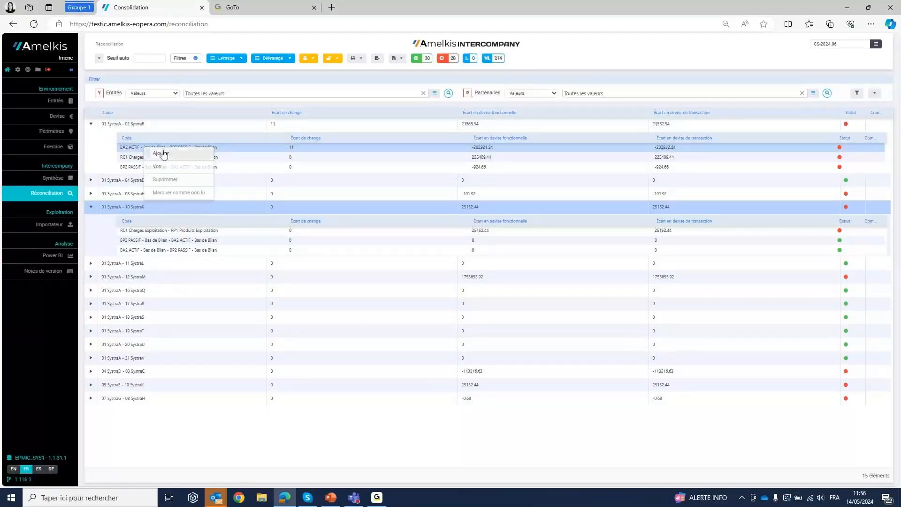
click(161, 153)
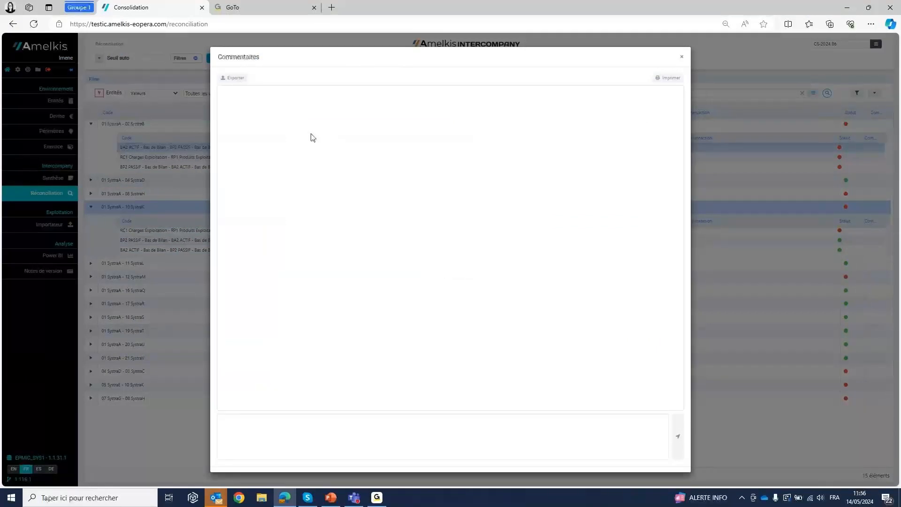
click(276, 425)
text(COMM)
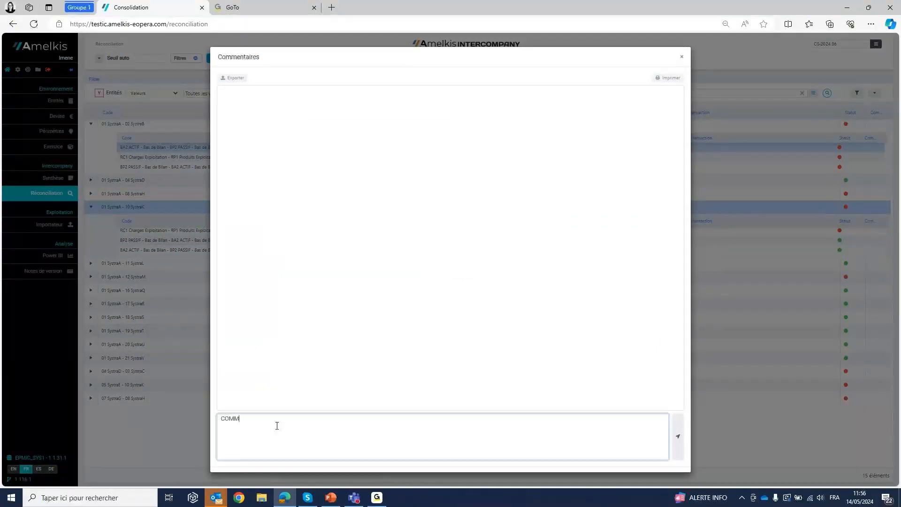
text(1)
click(678, 436)
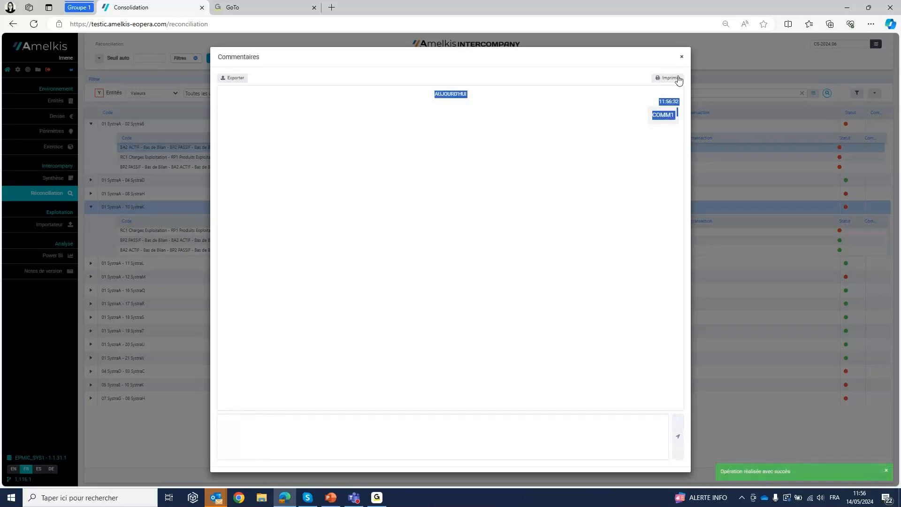
drag(678, 114, 683, 60)
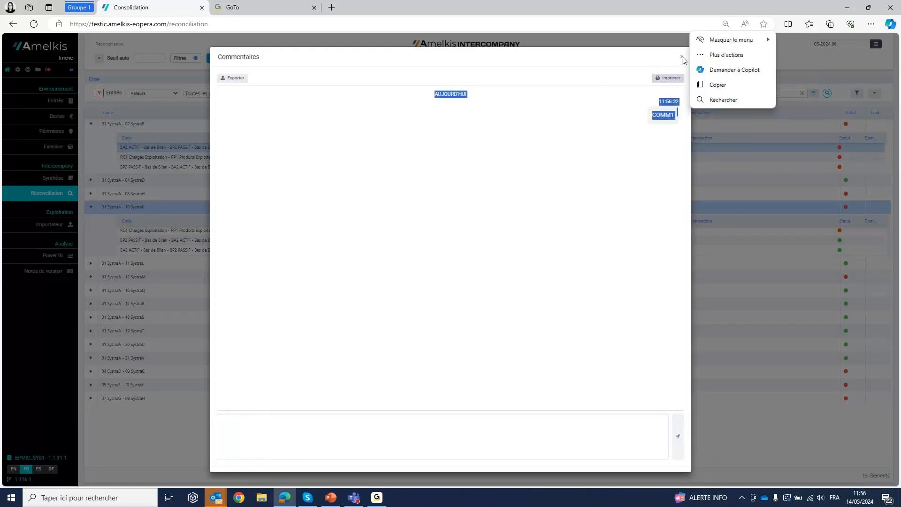
click(681, 58)
click(681, 58)
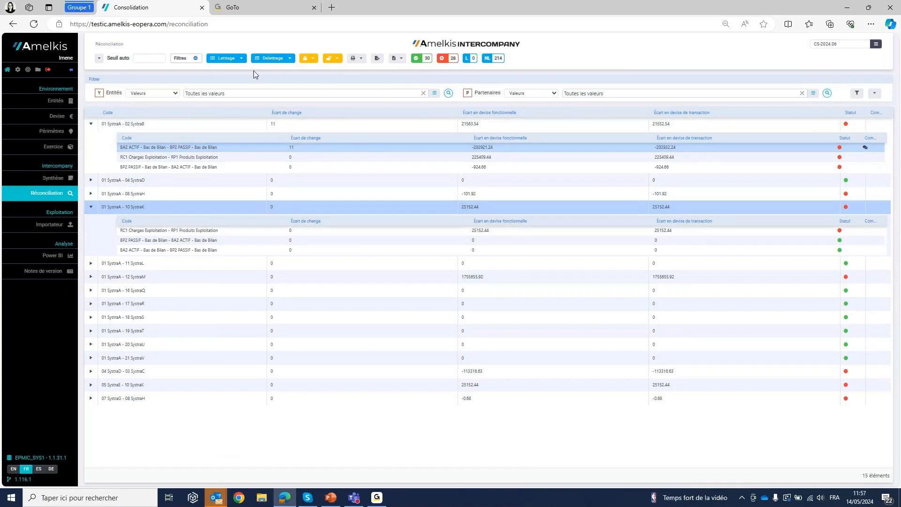
- Match the invoices automatically by Numéro de facture + MDT, and match the remaining ones by MDT + Date de facture
click(235, 59)
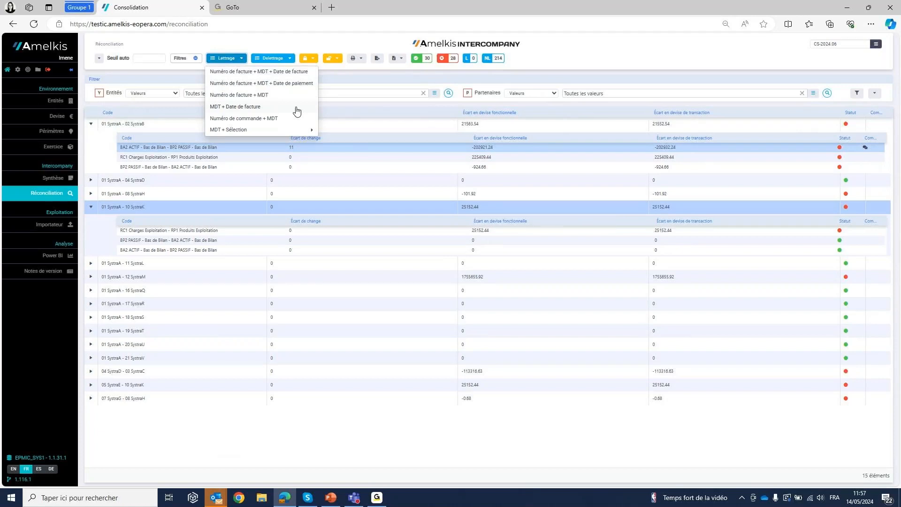
mouse_move(302, 129)
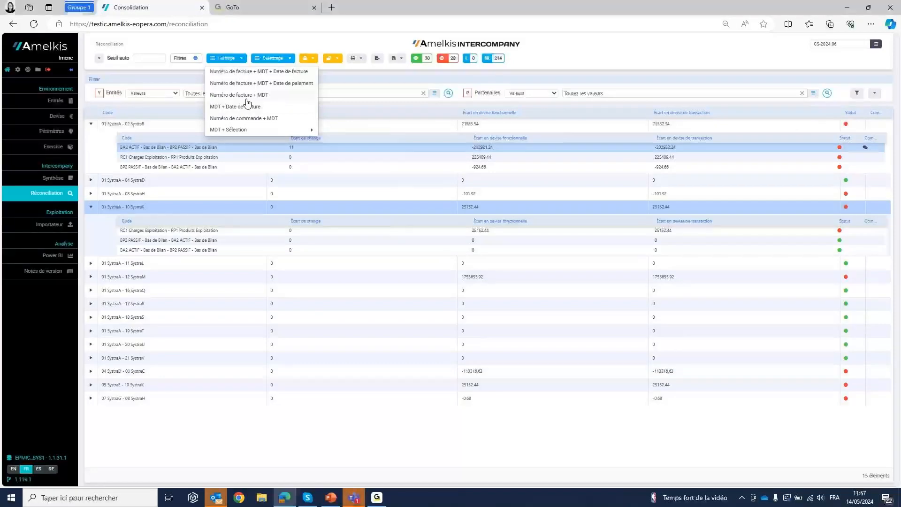
click(247, 105)
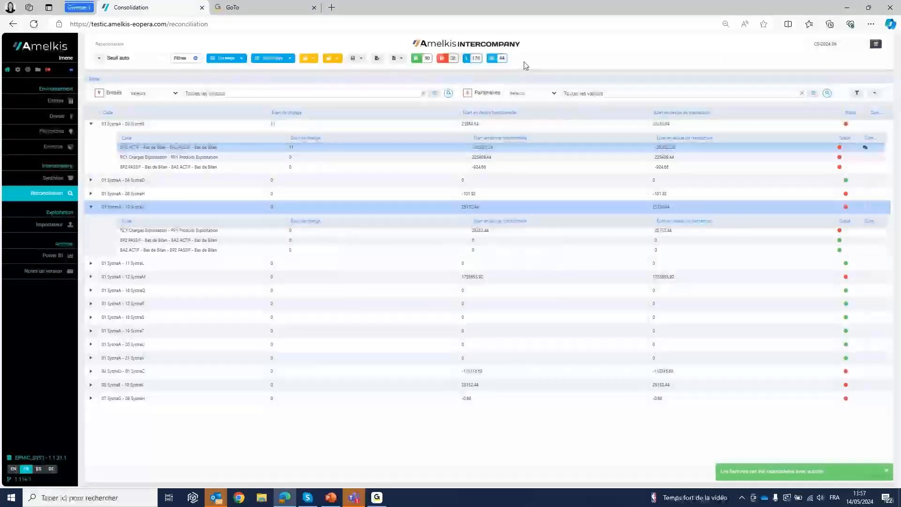
click(233, 61)
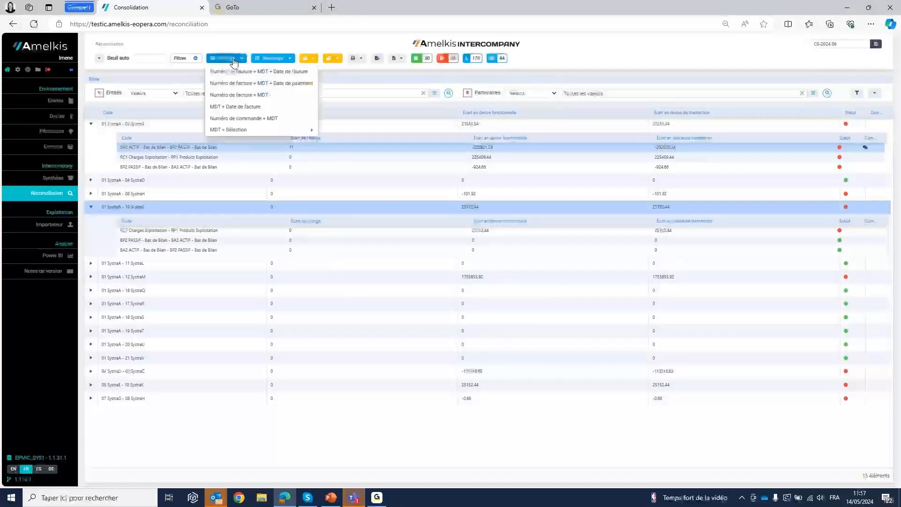
click(244, 107)
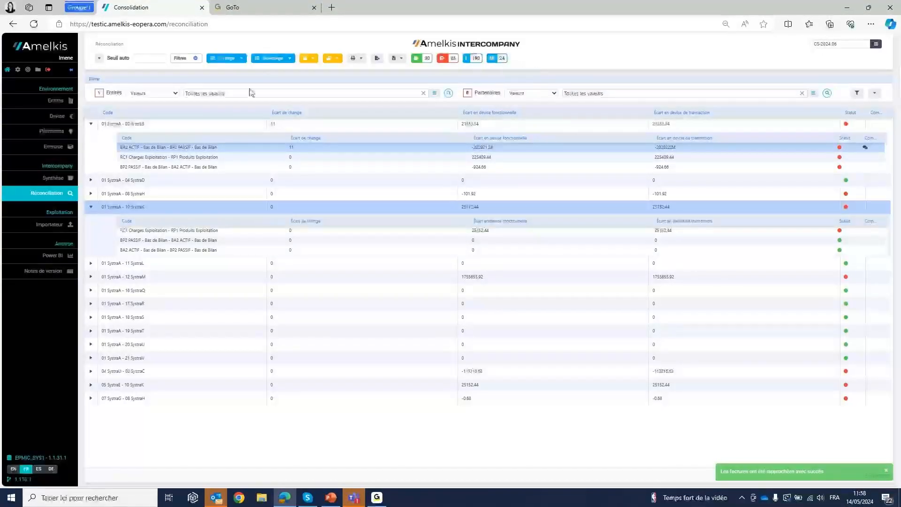
click(221, 58)
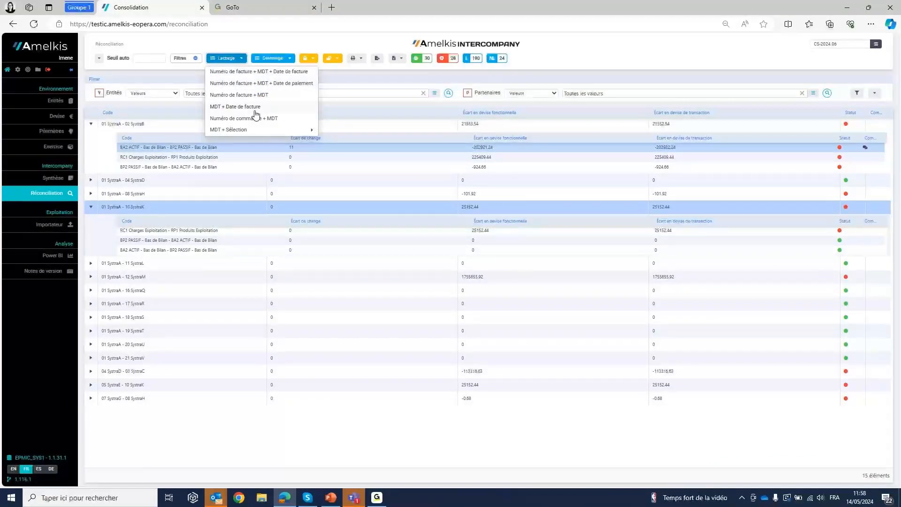
click(572, 56)
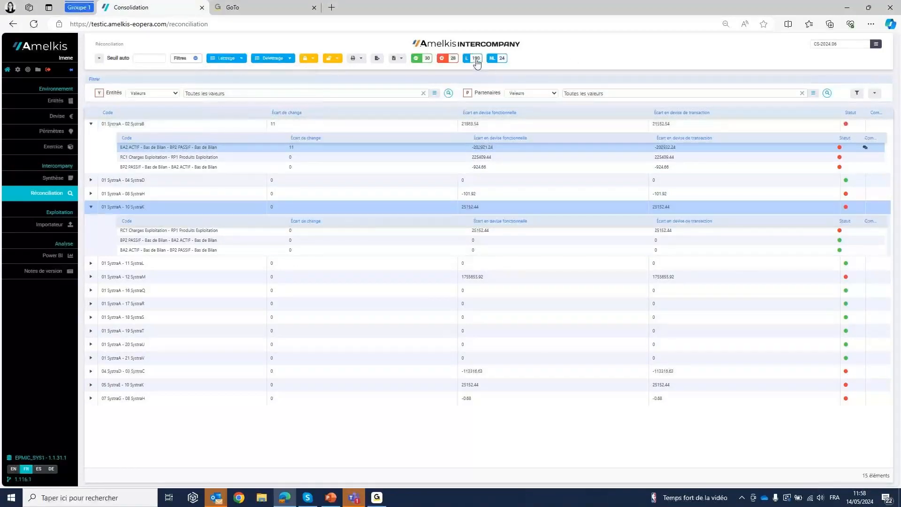
- Filter the list to unmatched invoices, and open RC1 Charges Exploitation - RP1 Produits Exploitation of SystraA and SystraB
click(495, 58)
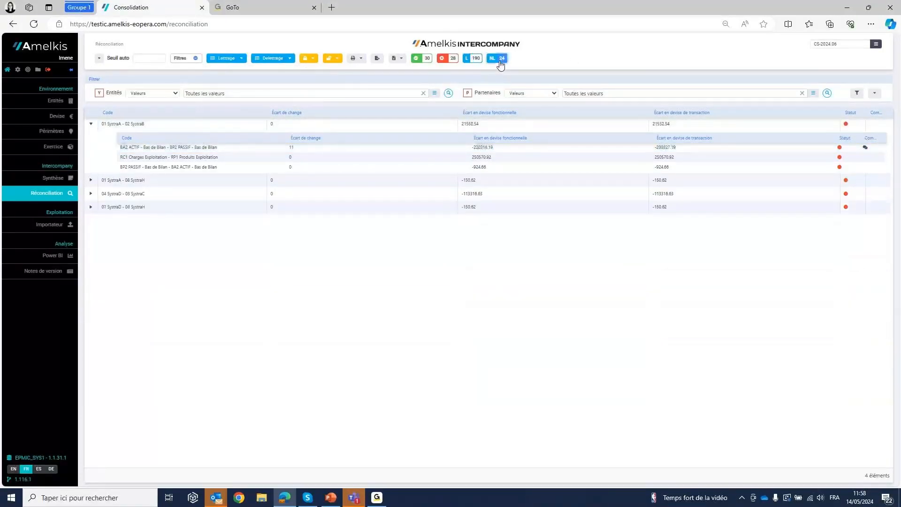
click(144, 161)
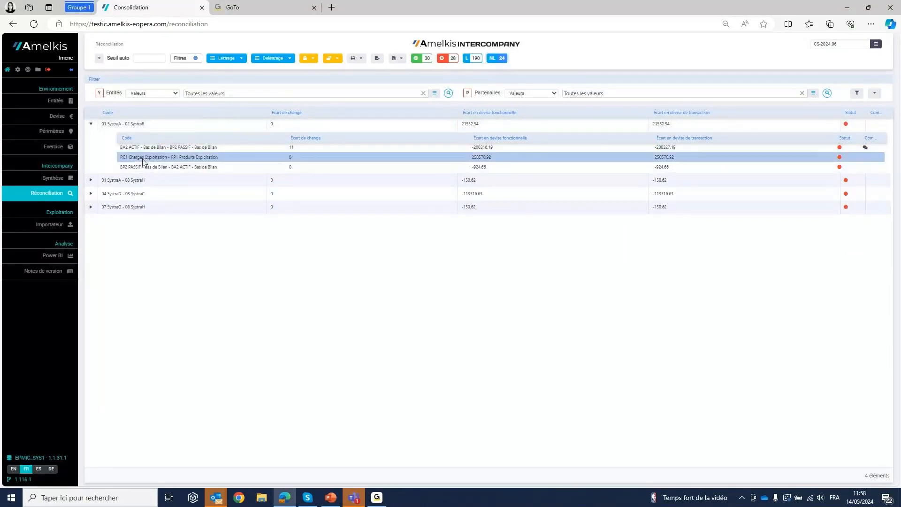
double_click(144, 161)
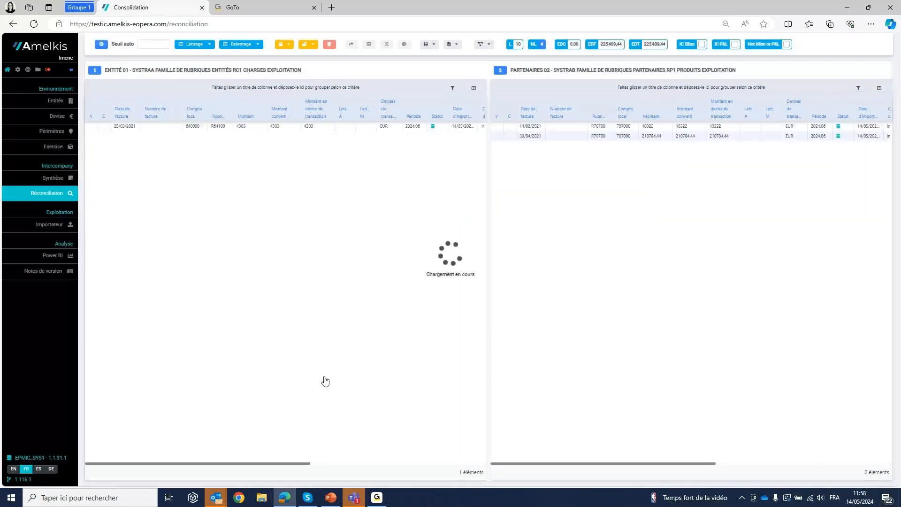
- Show matched invoices alongside the unmatched ones, and select the SystraA invoice lettered A147 and the one dated 25/03/2021
click(101, 45)
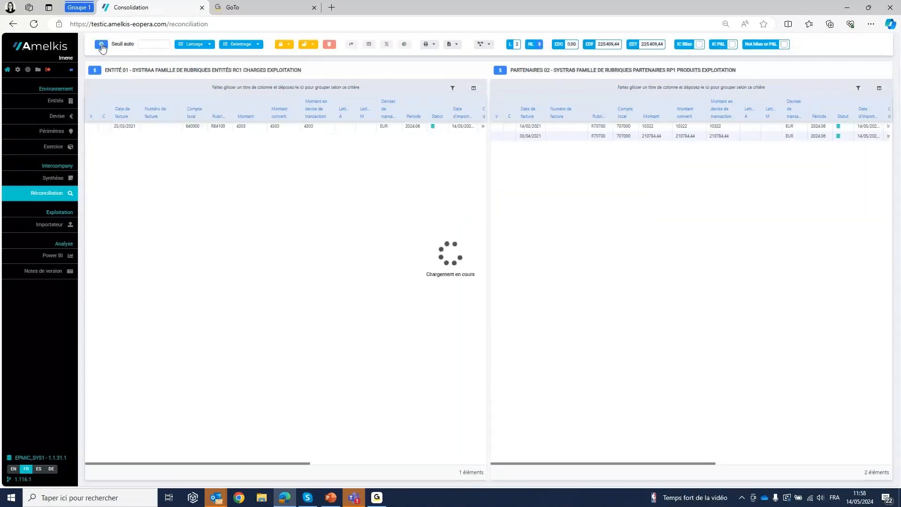
click(533, 45)
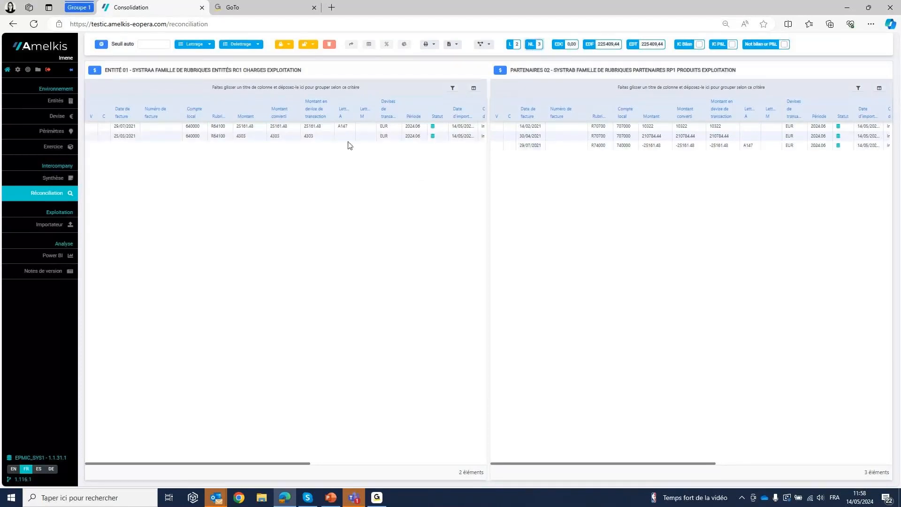
click(336, 127)
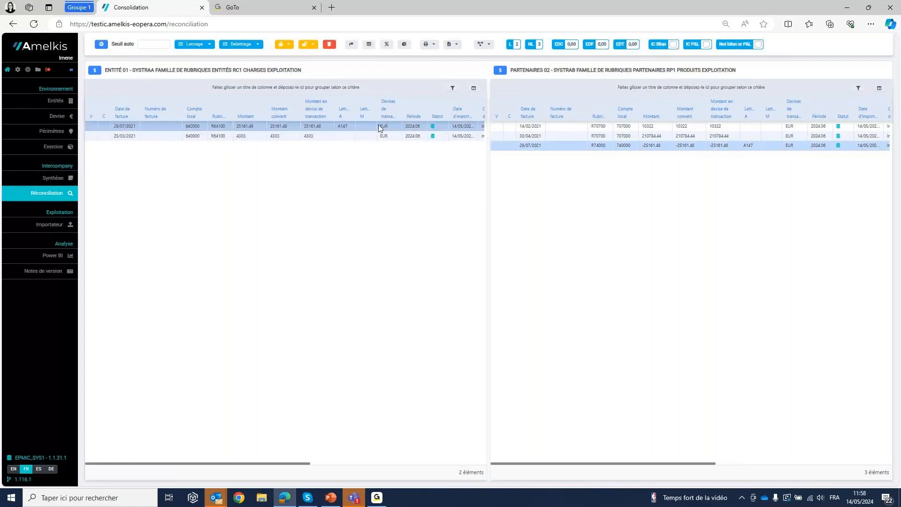
click(274, 136)
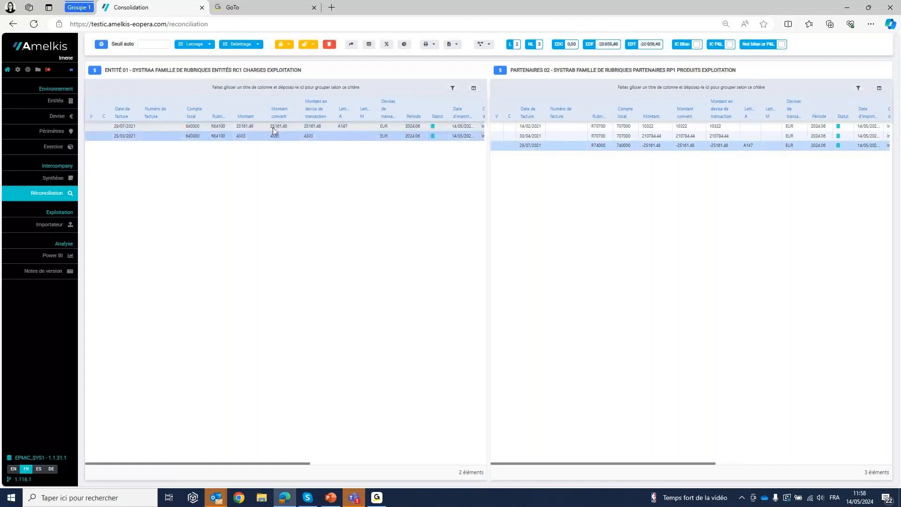
- Open all invoices of the pair 01 SystraA - 02 SystraB, and highlight the partner matches of A146, A149 and A147
click(101, 44)
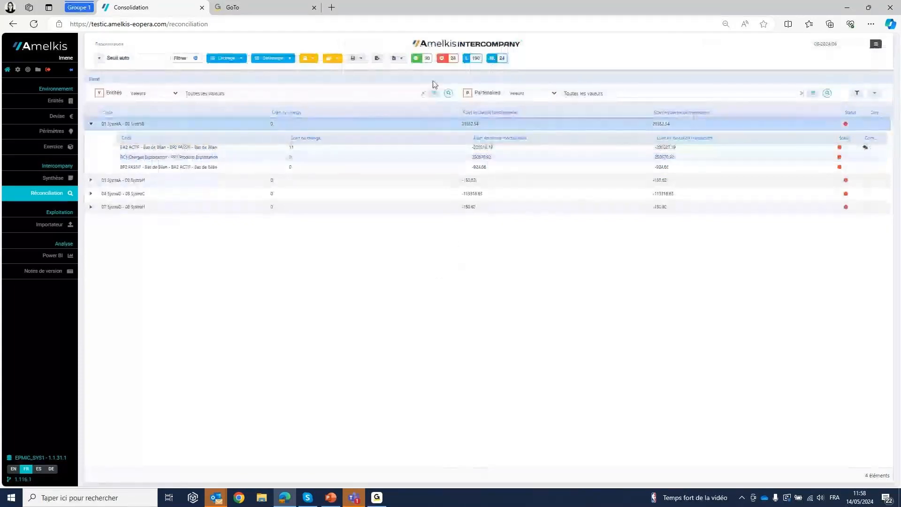
double_click(131, 123)
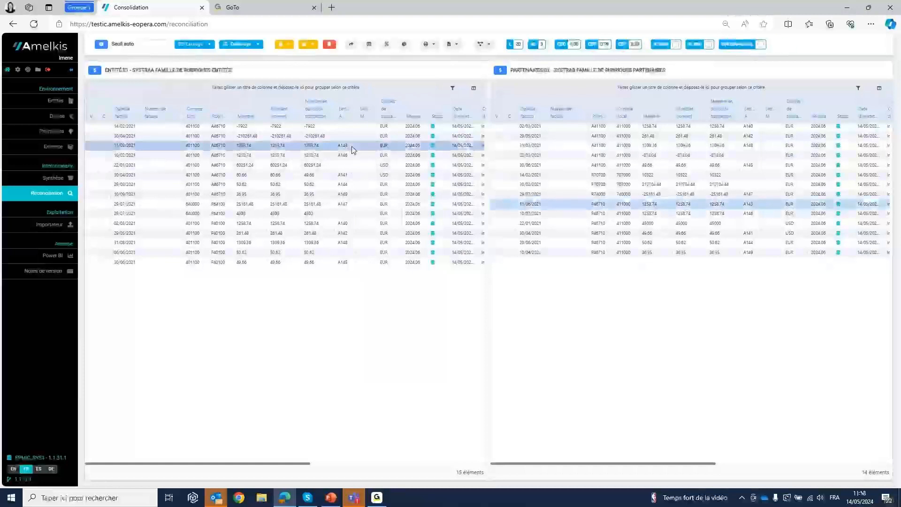
click(347, 158)
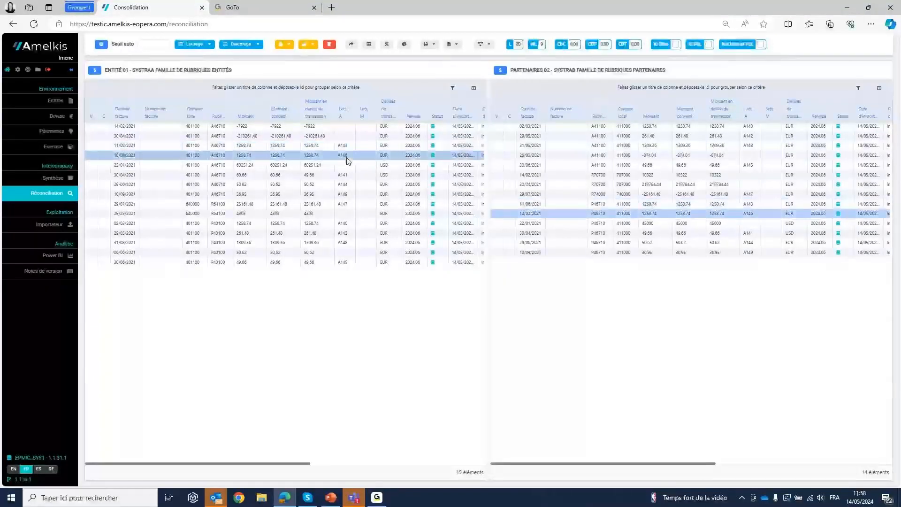
click(347, 193)
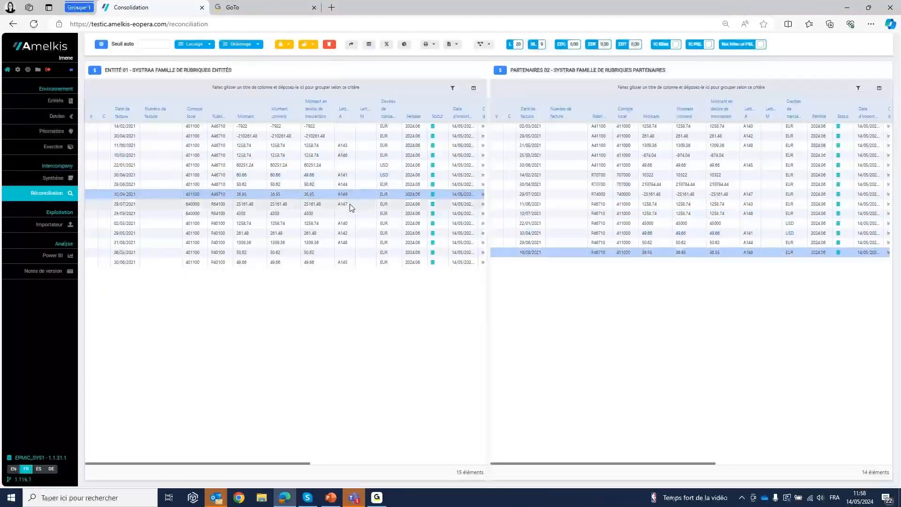
click(349, 204)
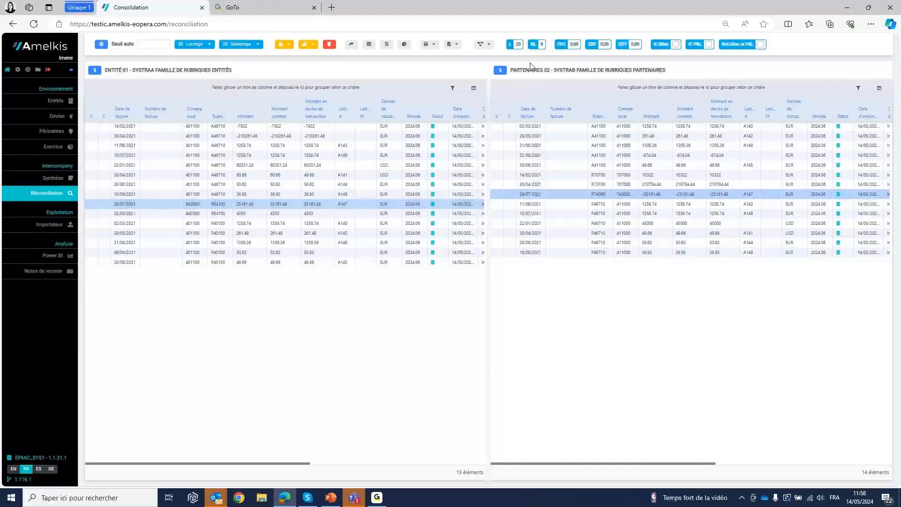
- List only unmatched invoices, and compare SystraA's 25/03/2021 and 14/02/2021 invoices with the unmatched SystraB invoices
click(537, 44)
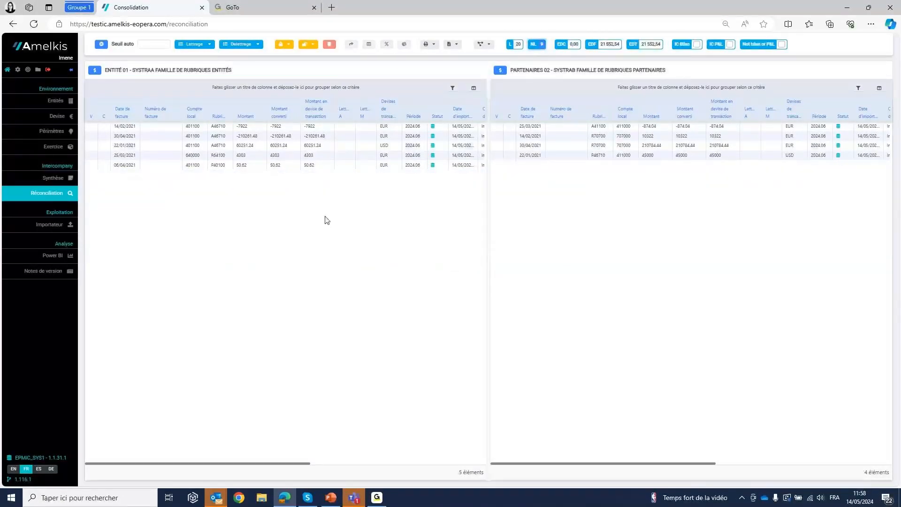
click(311, 158)
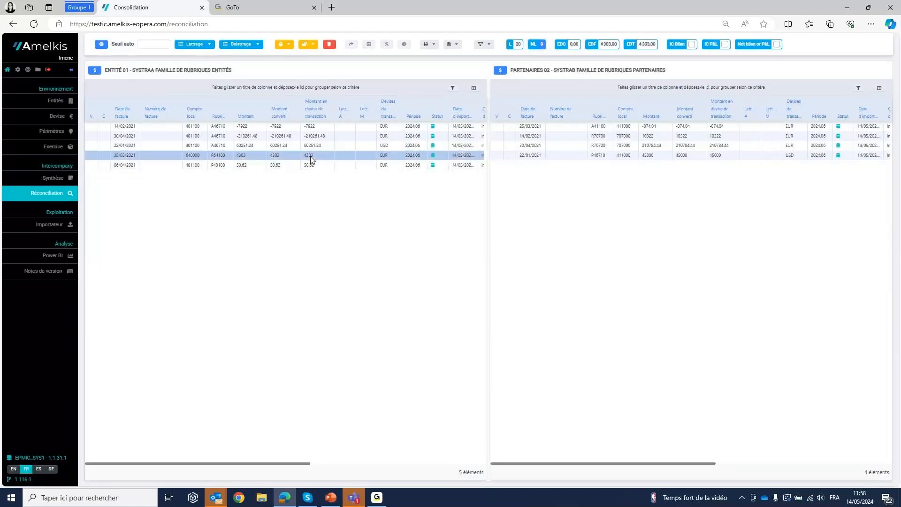
click(727, 145)
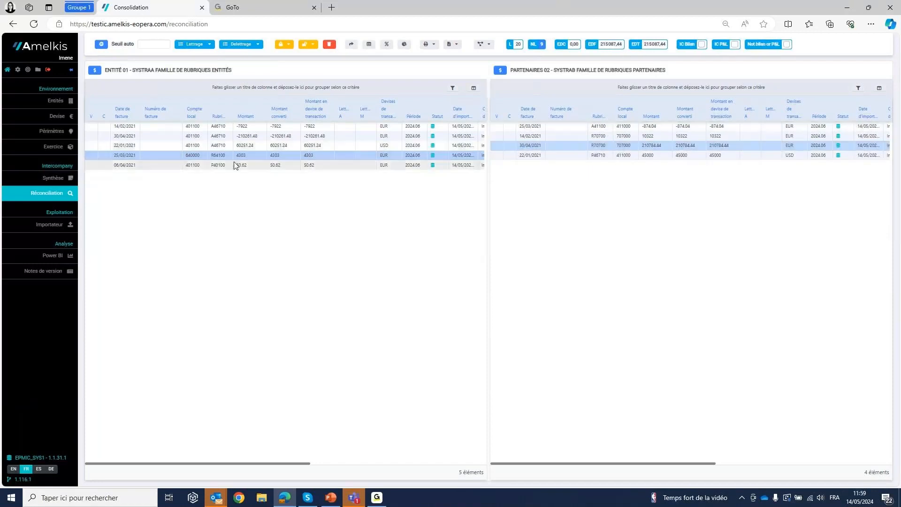
click(633, 139)
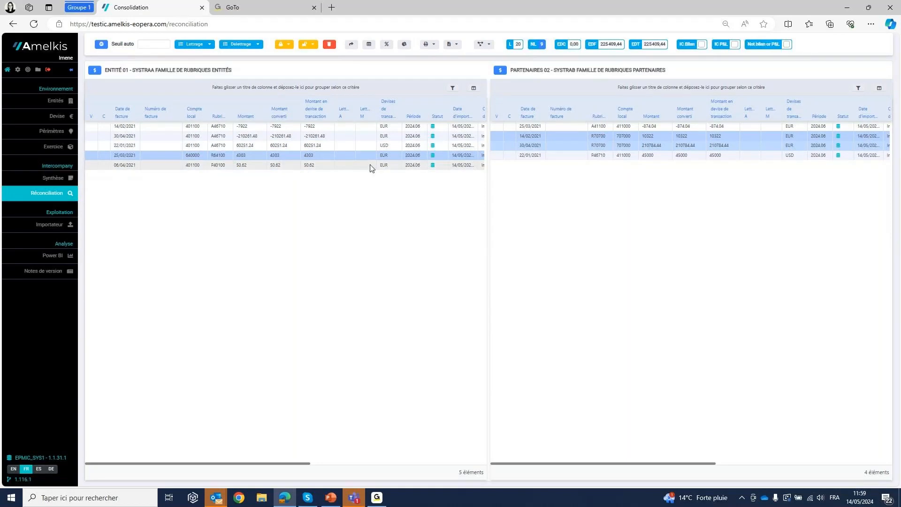
click(632, 126)
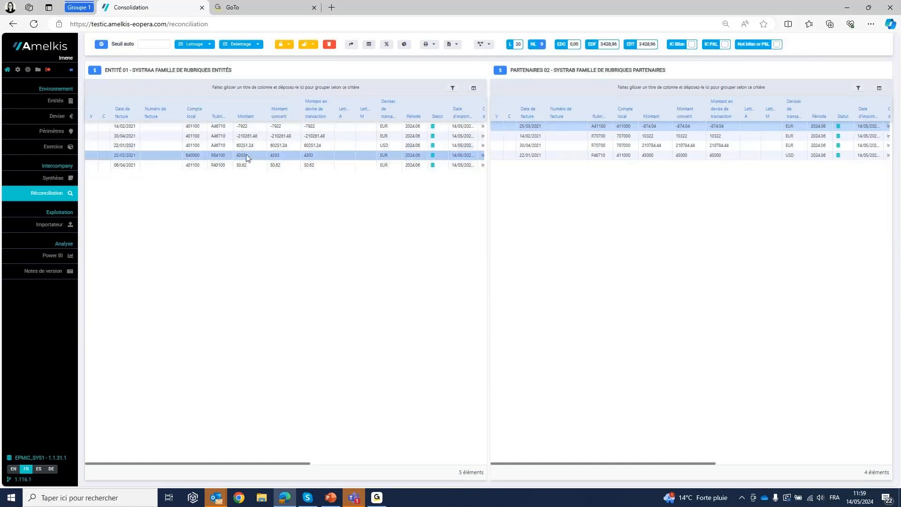
click(256, 127)
click(657, 156)
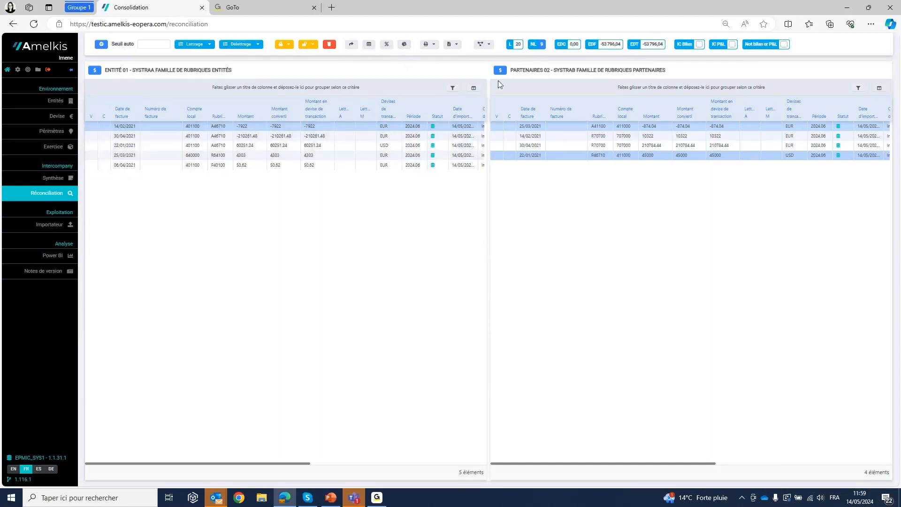
- List only the matched invoices of SystraA and SystraB, and restore the full list of matched and unmatched ones
click(517, 45)
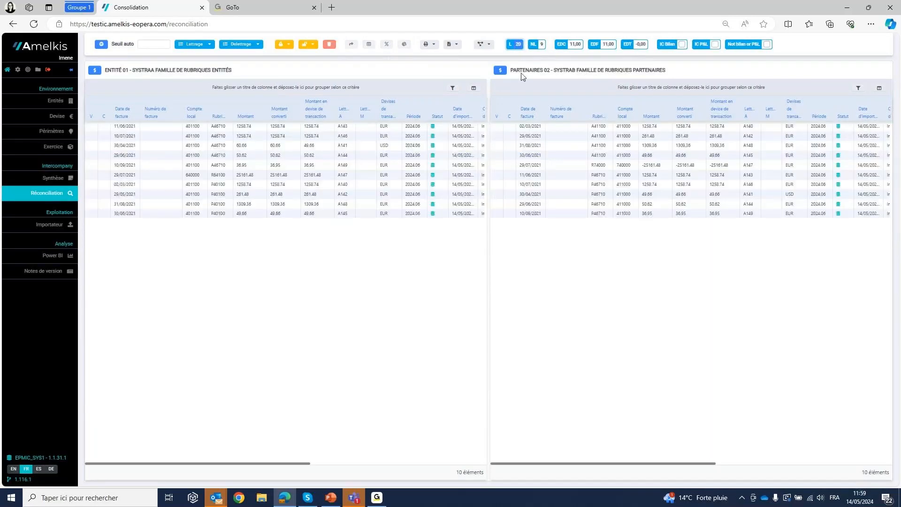
click(358, 136)
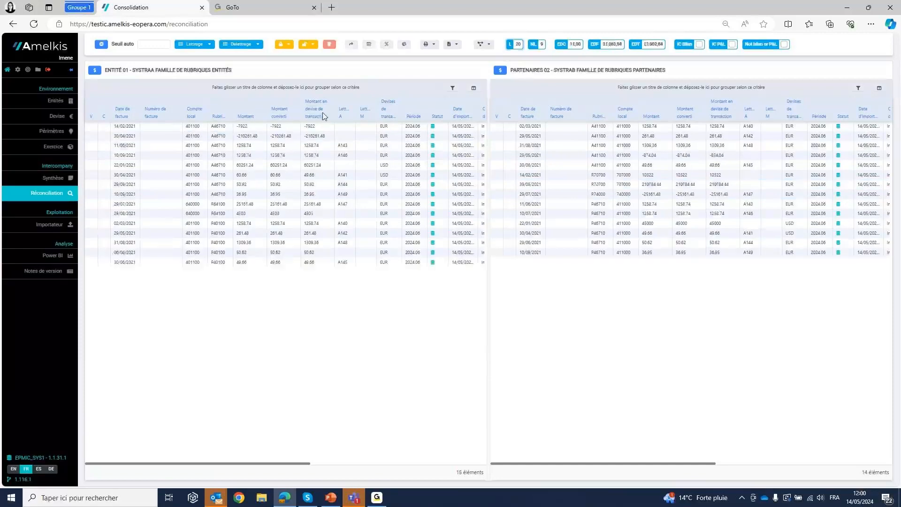
right_click(148, 155)
click(165, 161)
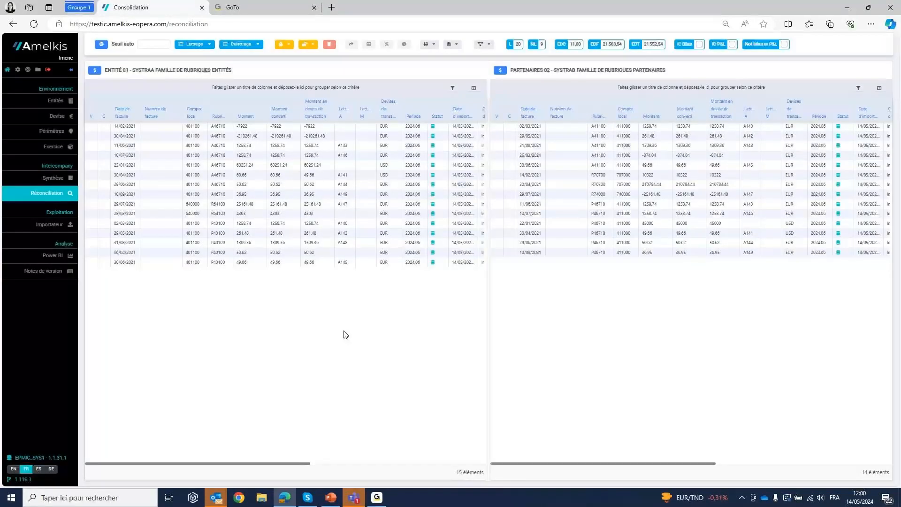
- Review the Lettrage matching criteria, and select the SystraA invoice lettered A146 and the one dated 30/04/2021
click(209, 49)
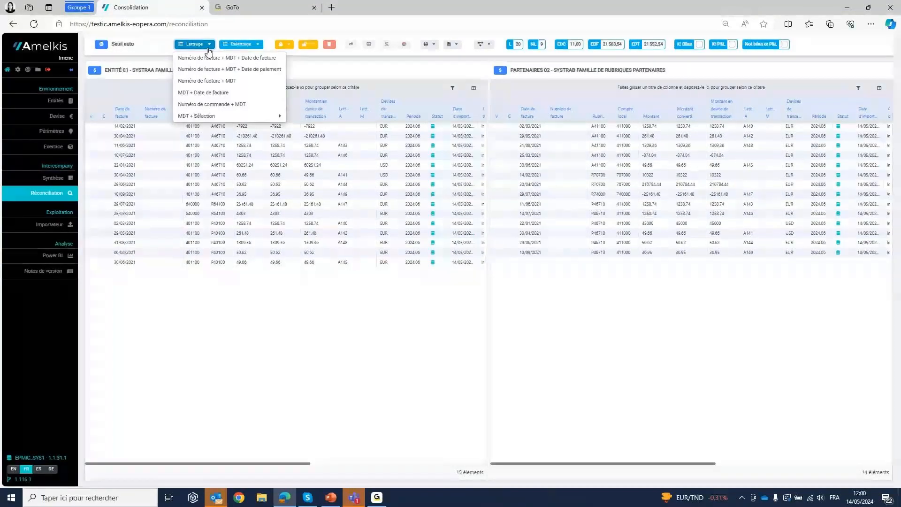
click(209, 47)
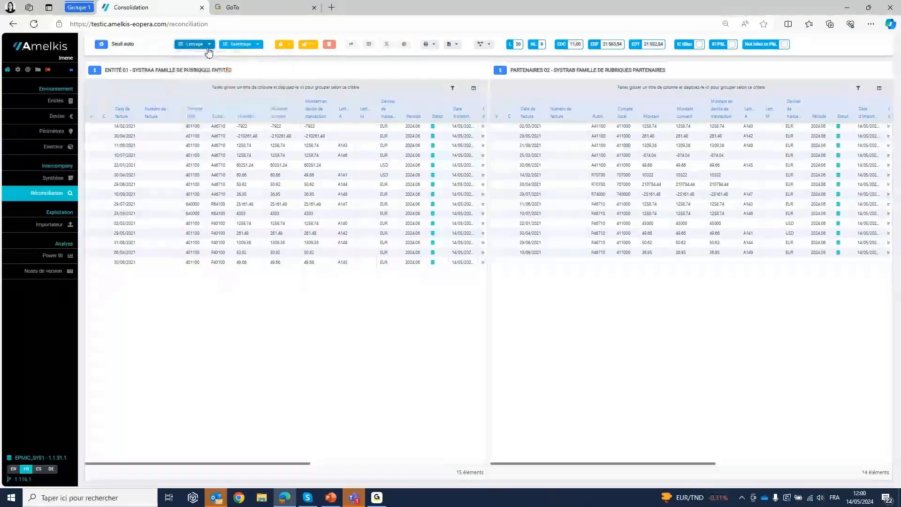
click(246, 156)
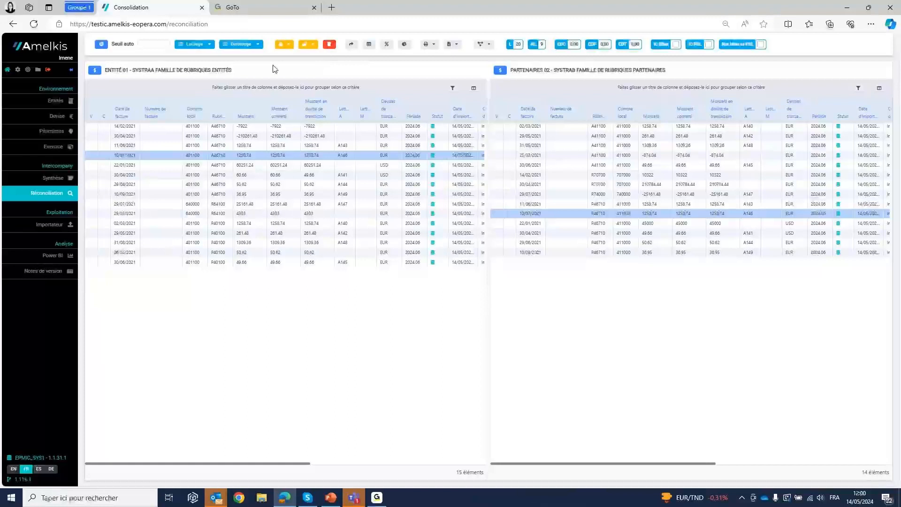
click(363, 135)
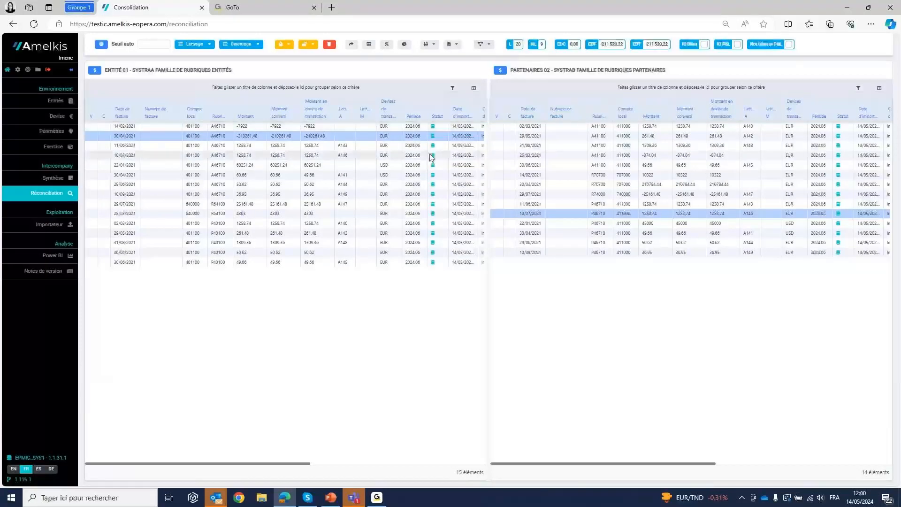
- Review the assignable invoice statuses and the invoice output choices, such as Factures lettrées and Factures non-lettrées
click(489, 45)
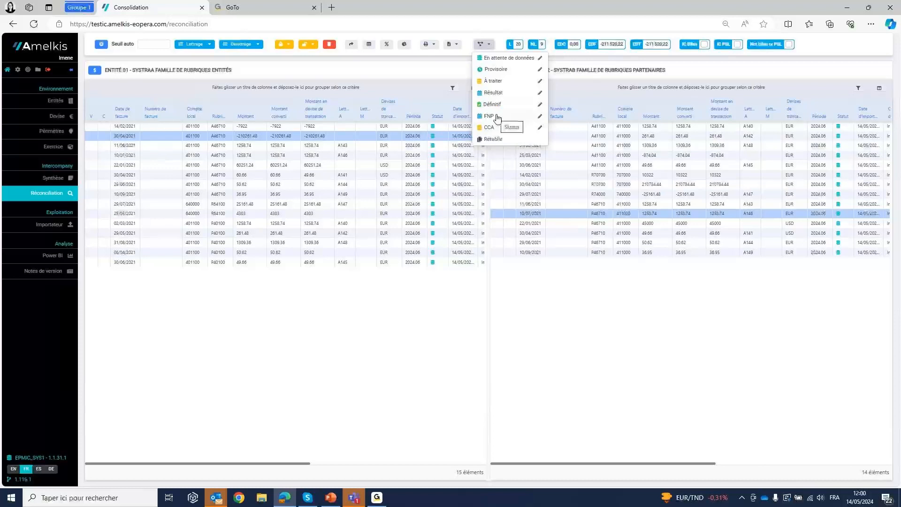
click(402, 86)
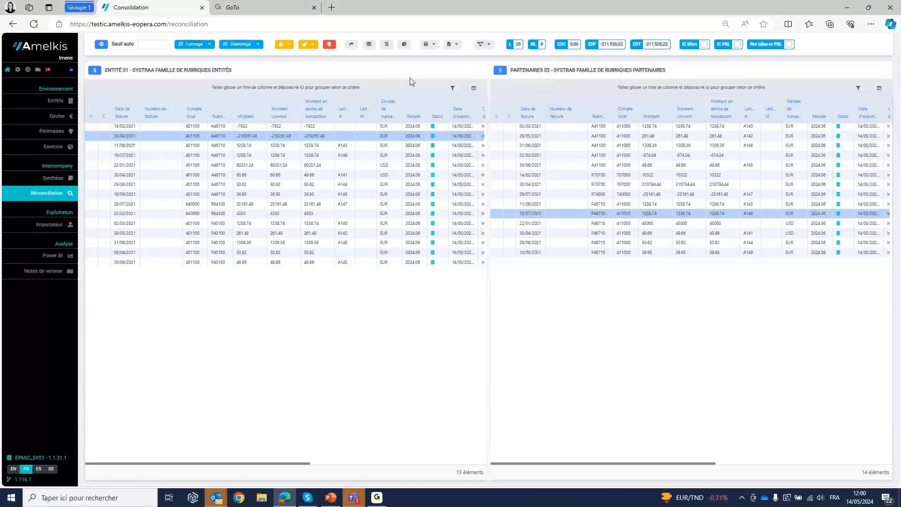
click(455, 46)
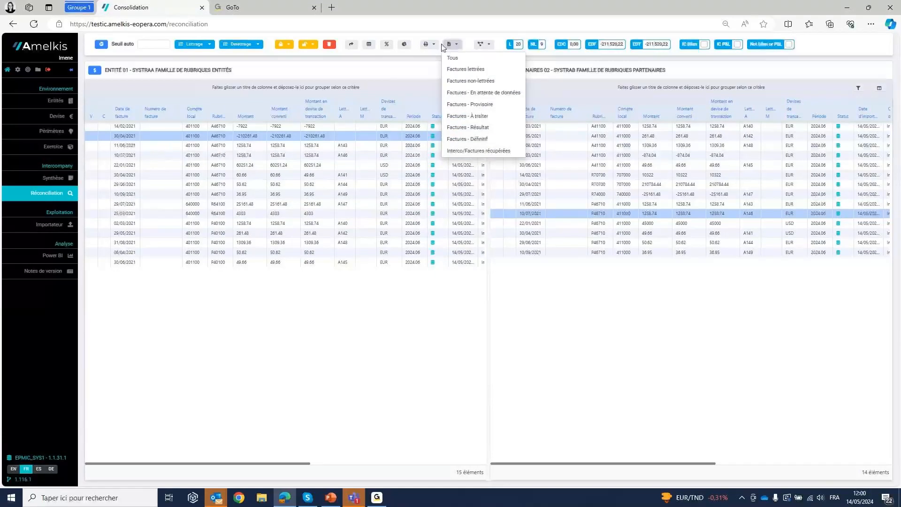
click(387, 80)
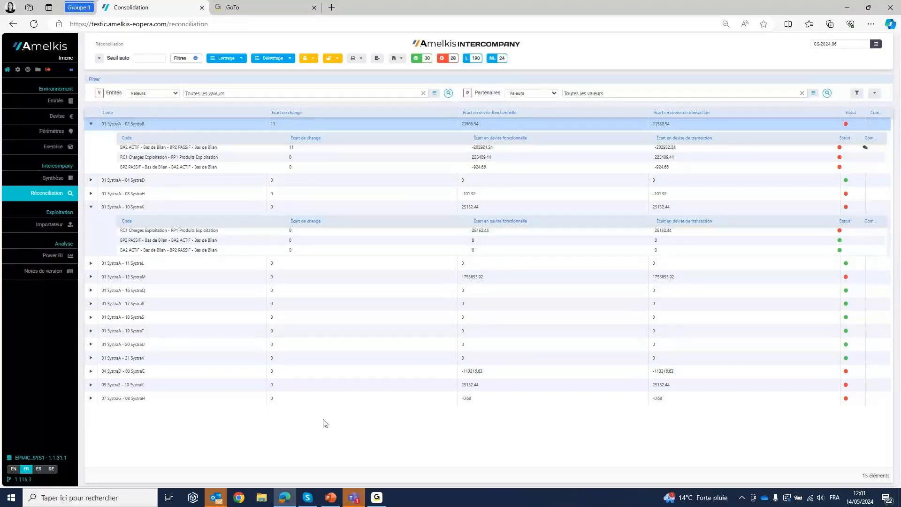
- Switch to the PowerPoint slideshow and advance to the closing contact slide
click(331, 497)
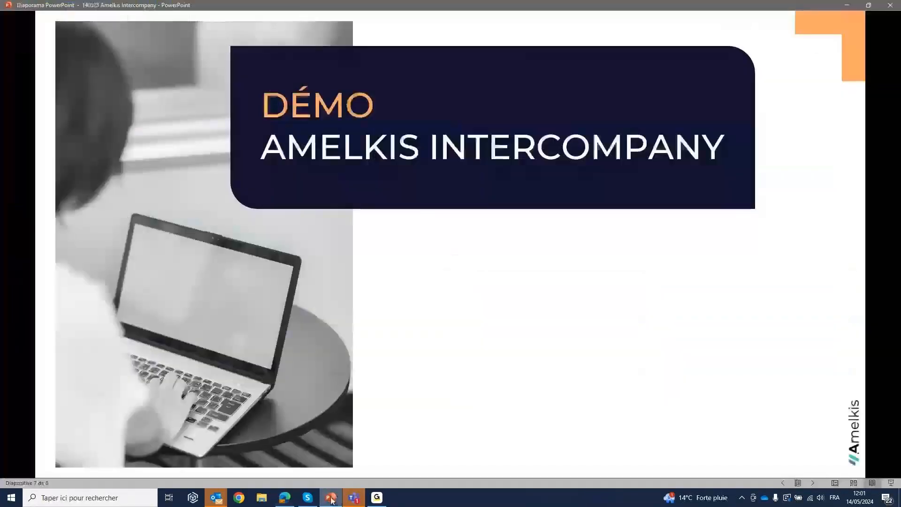
click(504, 365)
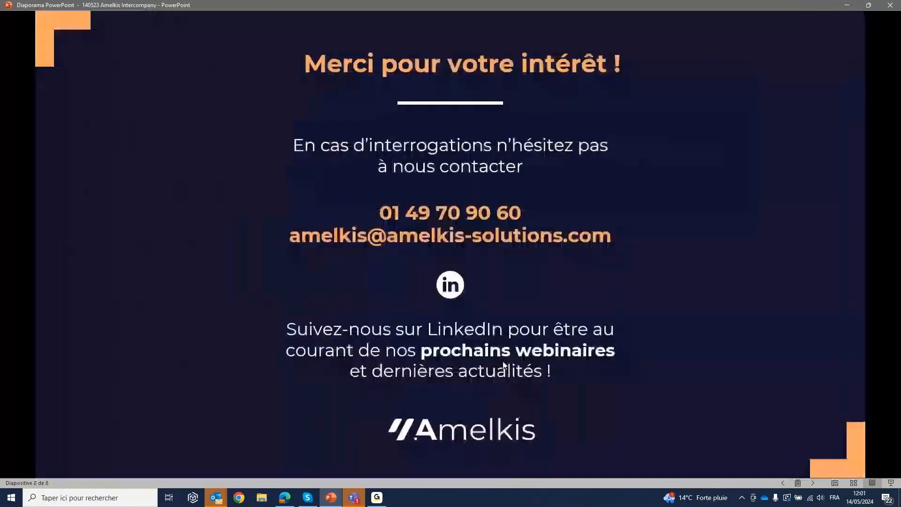